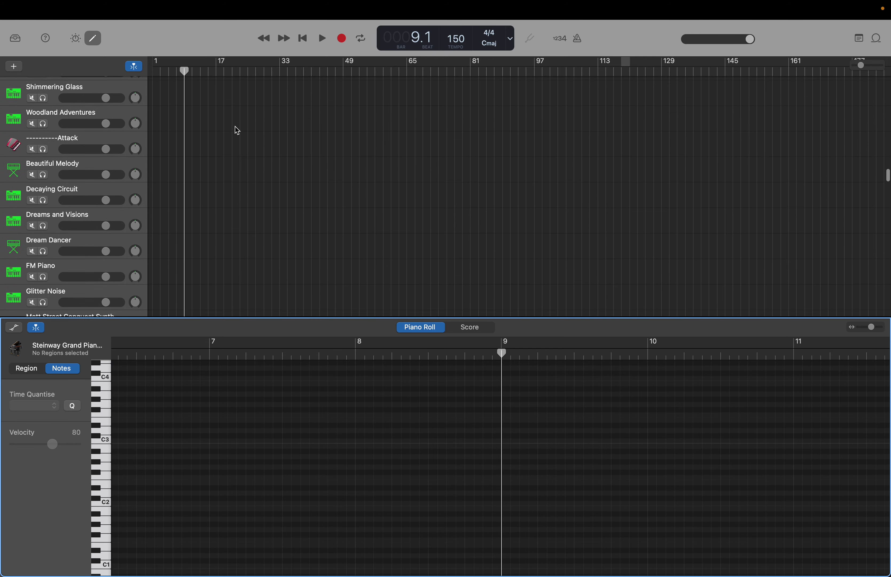
# Step: Locate the Bleepy Lead track in the Lead Rhythm group and pan it to the left
pyautogui.scroll(-15, 237, 130)
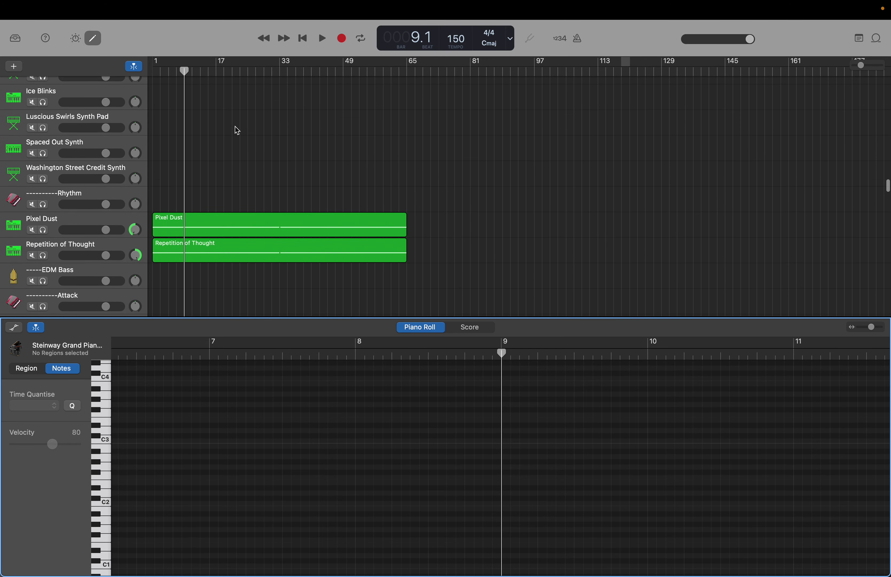
pyautogui.scroll(-4, 237, 130)
pyautogui.scroll(-10, 237, 131)
pyautogui.scroll(-10, 235, 113)
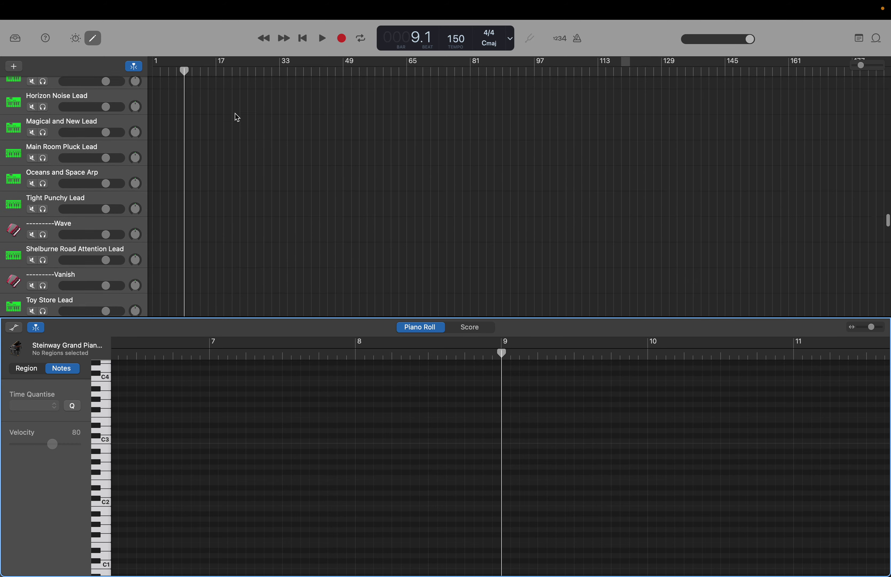
pyautogui.scroll(15, 237, 118)
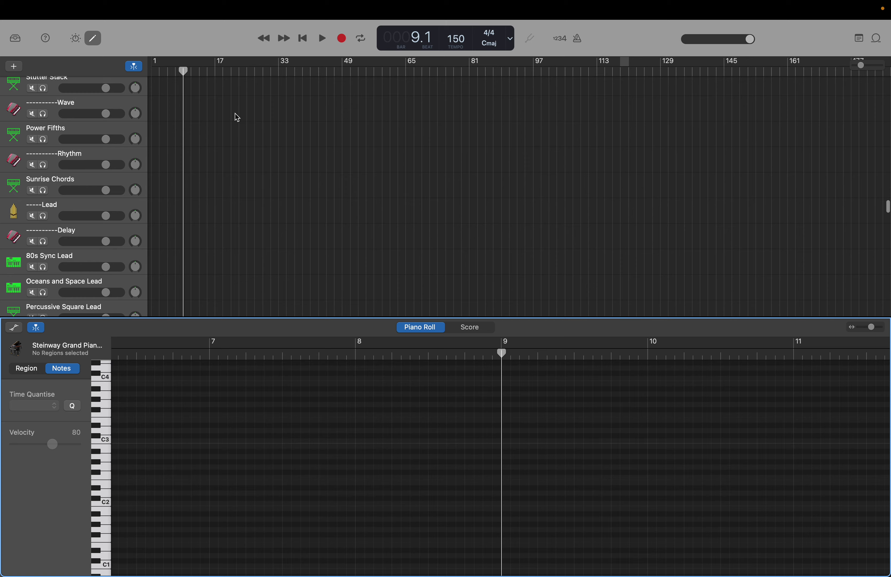
pyautogui.scroll(-6, 236, 116)
pyautogui.scroll(-5, 237, 117)
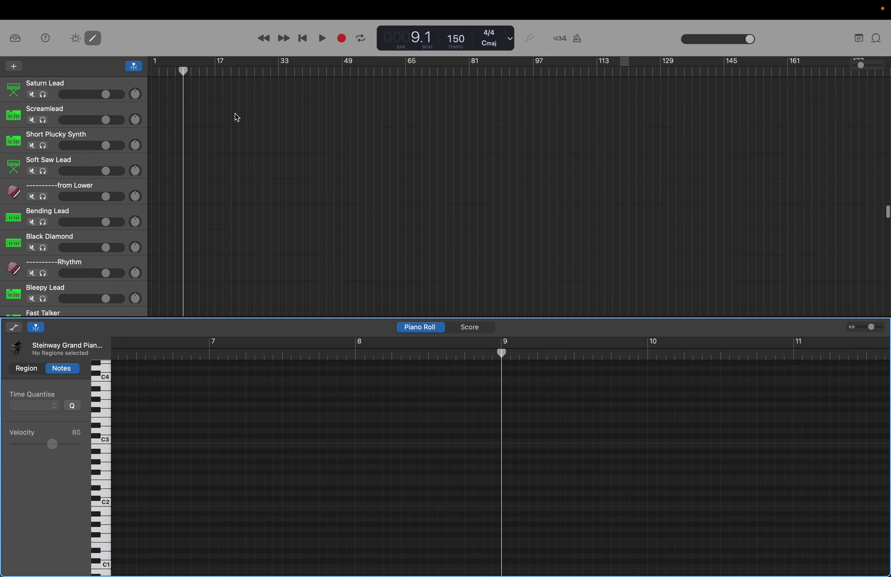
pyautogui.scroll(-2, 235, 114)
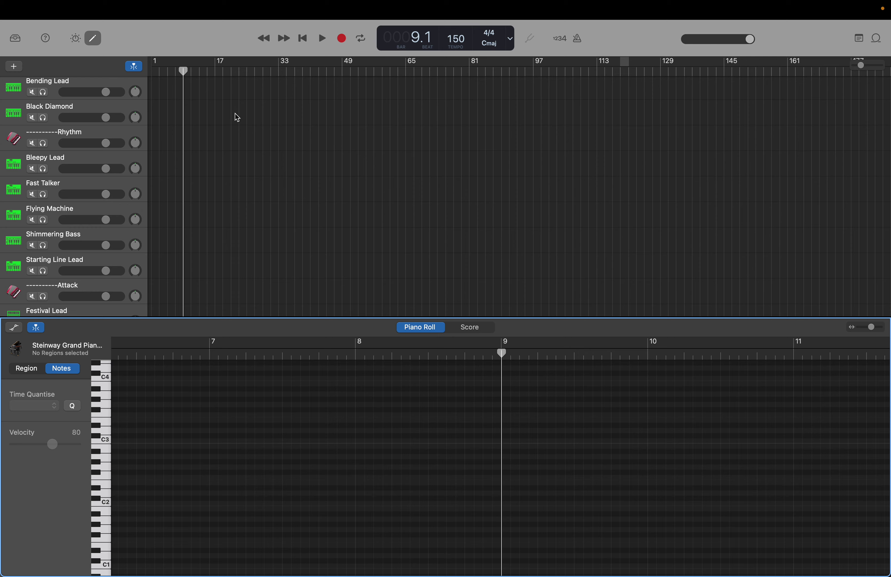
pyautogui.click(72, 160)
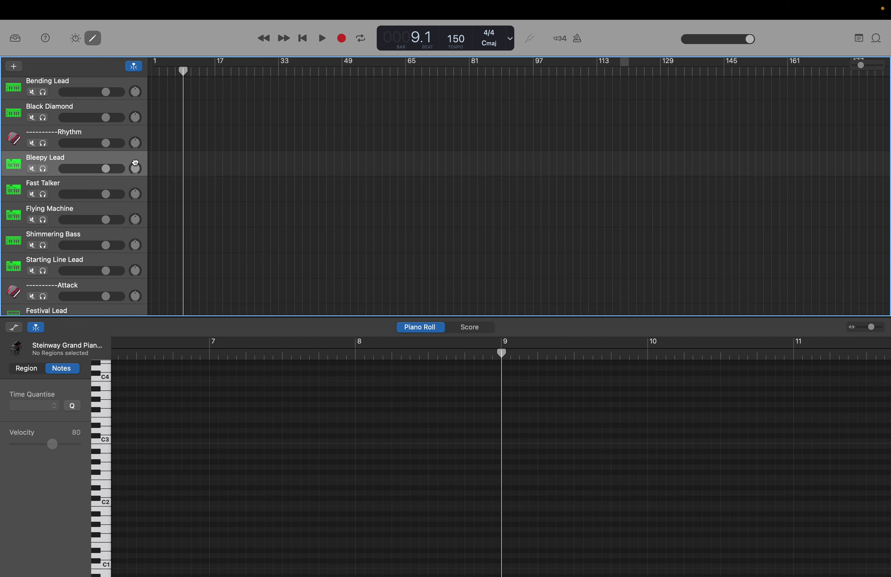
pyautogui.moveTo(135, 165); pyautogui.dragTo(127, 218)
pyautogui.moveTo(135, 168)
# Step: Audition Bleepy Lead pitches across the C5, C6 and C7 octaves using the Piano Roll keyboard
pyautogui.scroll(10, 125, 422)
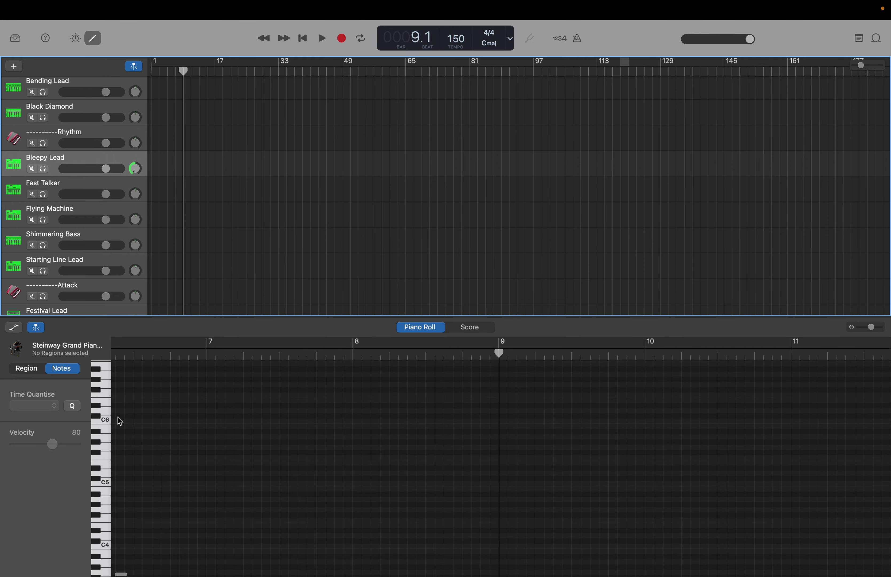
pyautogui.click(109, 423)
pyautogui.click(108, 423)
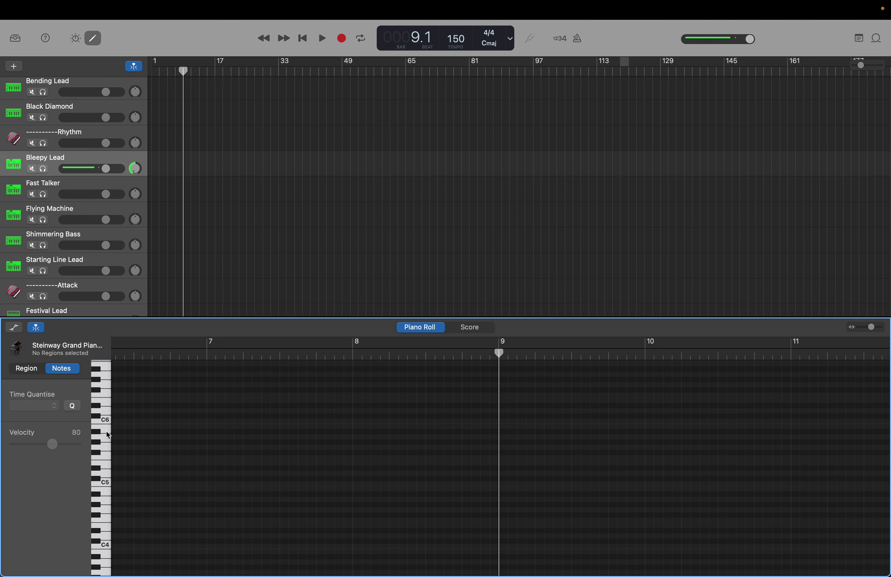
pyautogui.click(108, 481)
pyautogui.click(105, 421)
pyautogui.click(105, 406)
pyautogui.click(105, 459)
pyautogui.click(106, 466)
pyautogui.scroll(4, 107, 469)
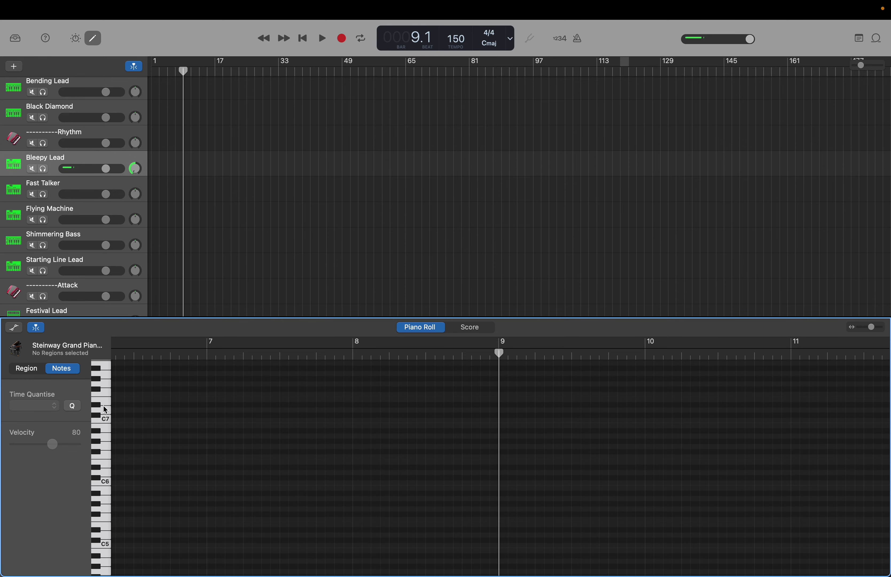
pyautogui.click(107, 405)
pyautogui.click(107, 466)
# Step: Create an E6 note at bar 9 on Bleepy Lead and set its length to 24 bars, ending at bar 33
pyautogui.rightClick(505, 466)
pyautogui.click(508, 466)
pyautogui.hscroll(10, 508, 463)
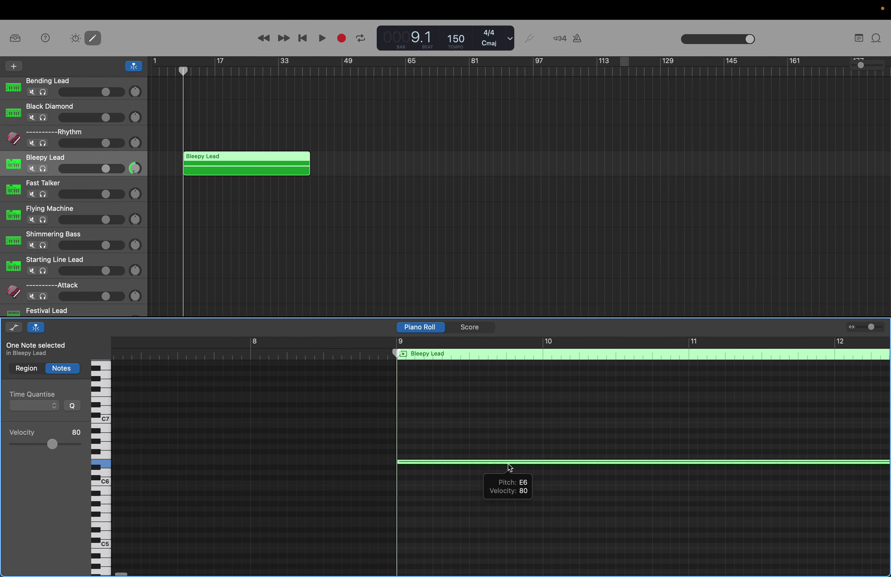
pyautogui.hscroll(15, 508, 463)
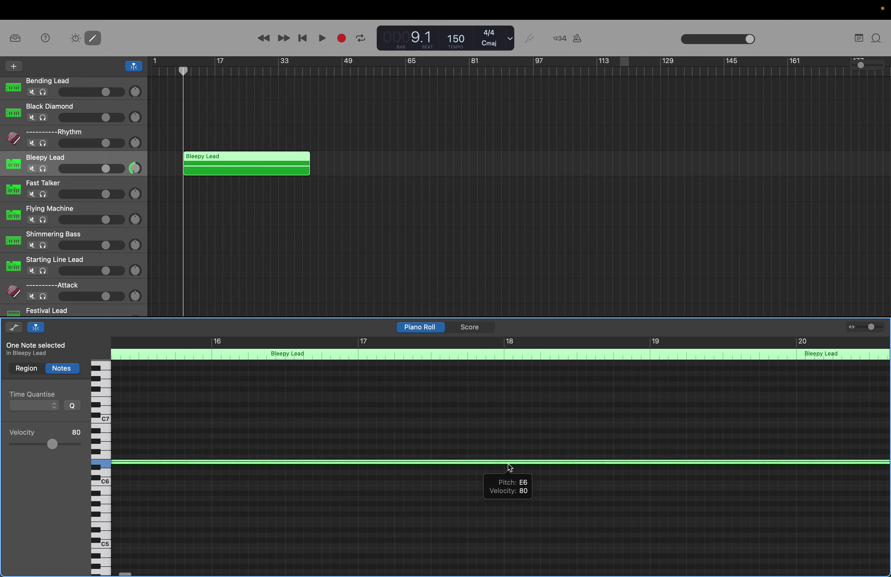
pyautogui.hscroll(6, 508, 463)
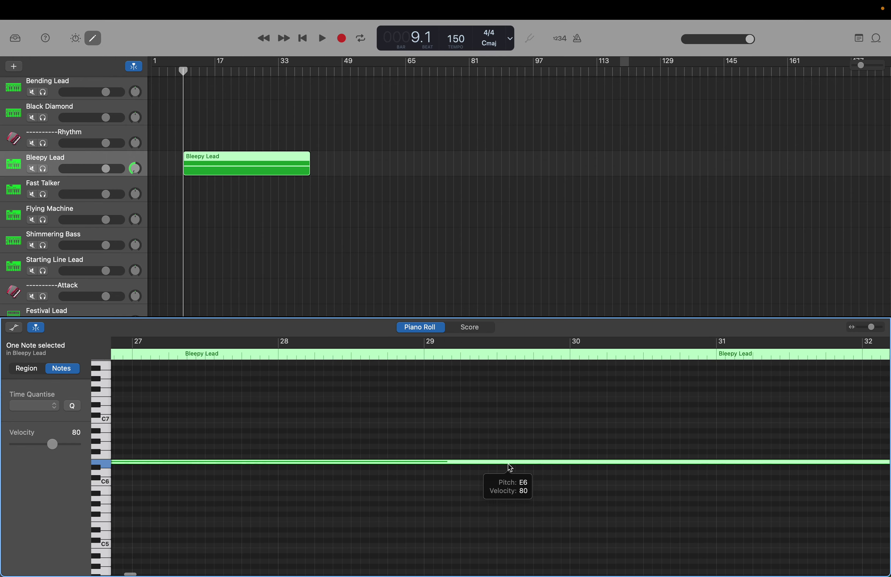
pyautogui.hscroll(7, 508, 463)
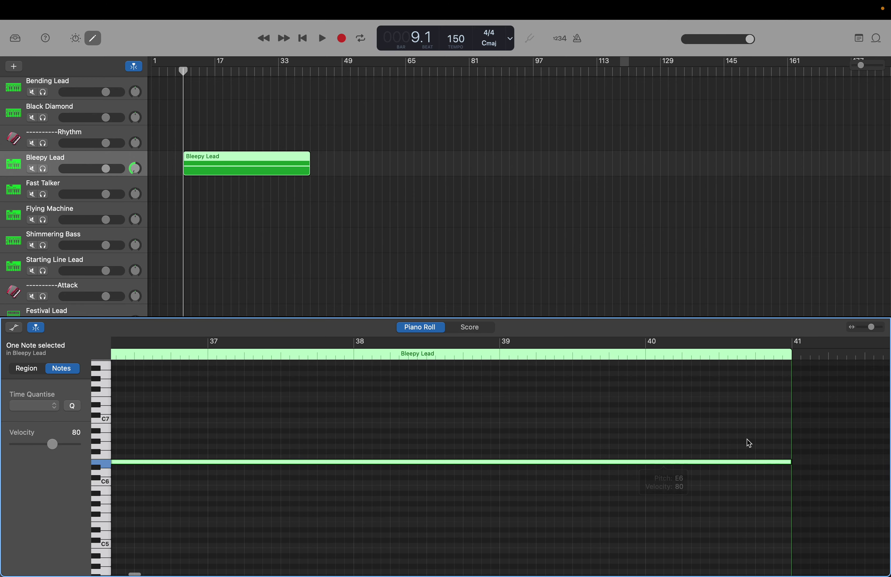
pyautogui.moveTo(792, 462); pyautogui.dragTo(857, 493)
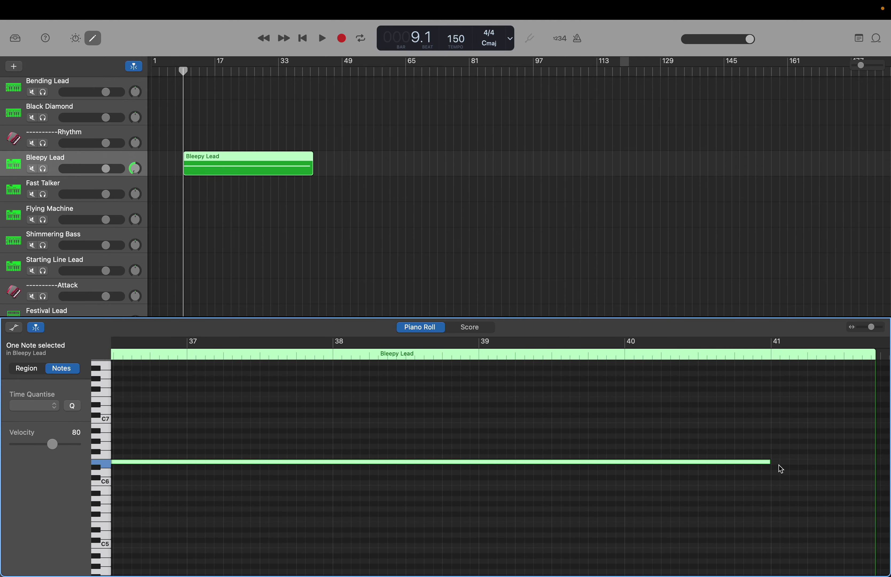
pyautogui.moveTo(769, 462); pyautogui.dragTo(756, 510)
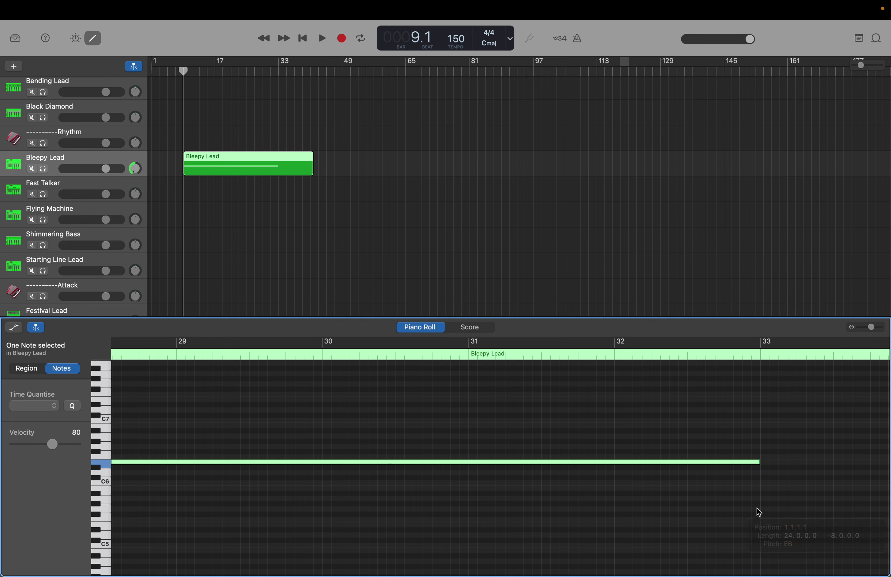
# Step: Add a second E6 note spanning bars 33 to 65, extending the Bleepy Lead region to end at bar 65
pyautogui.rightClick(766, 463)
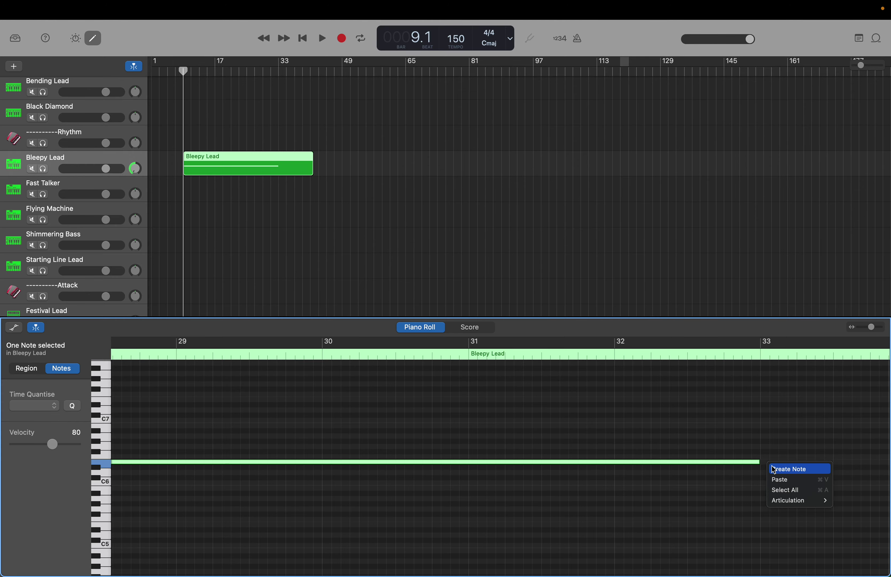
pyautogui.click(771, 466)
pyautogui.hscroll(10, 773, 470)
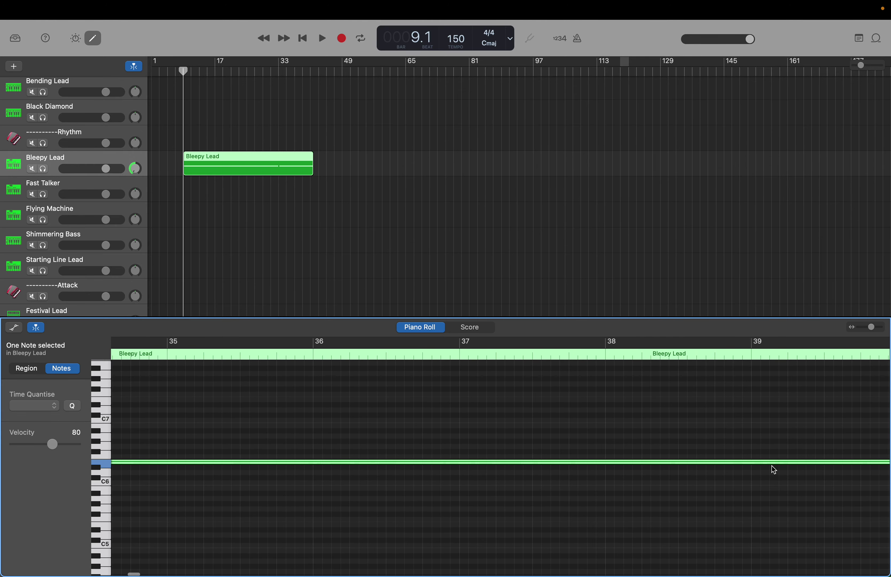
pyautogui.hscroll(3, 773, 469)
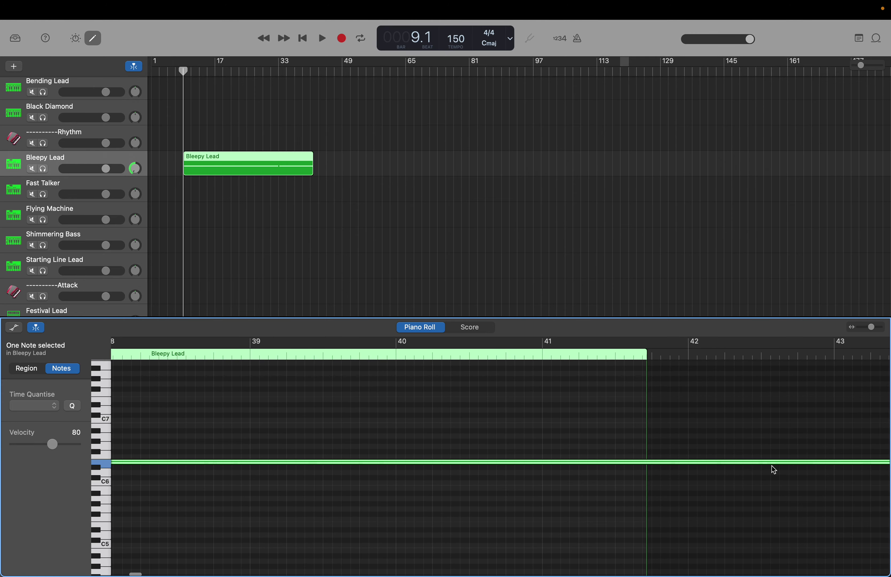
pyautogui.moveTo(647, 487); pyautogui.dragTo(667, 521)
pyautogui.hscroll(-10, 667, 521)
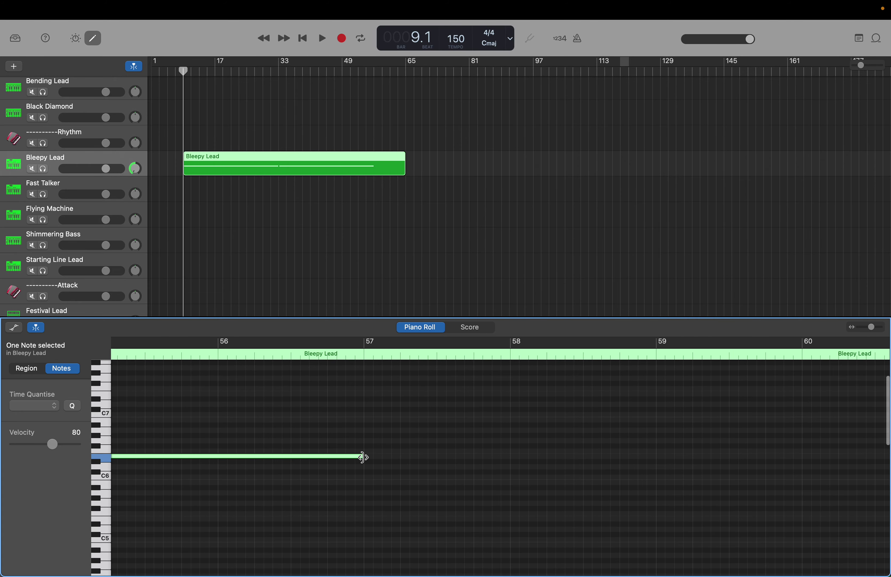
pyautogui.moveTo(363, 456); pyautogui.dragTo(618, 523)
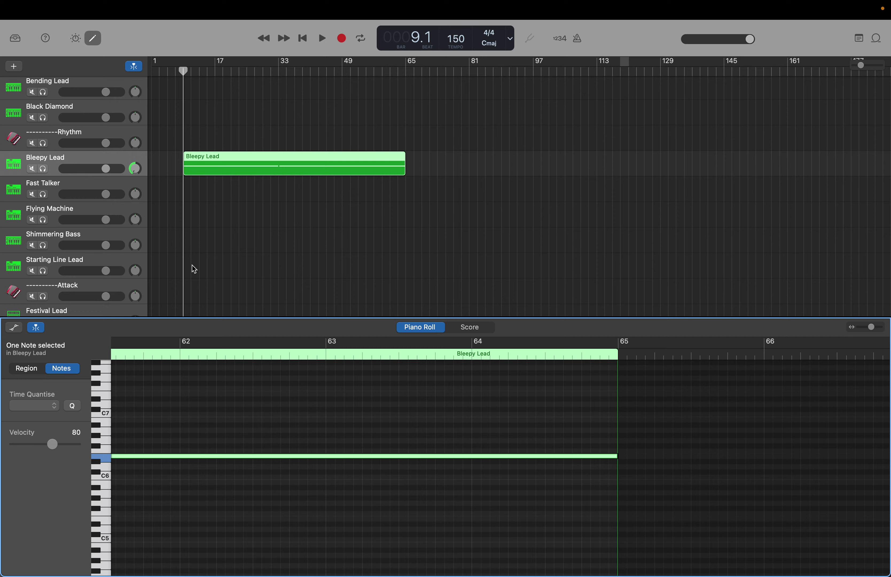
# Step: Select the Shimmering Bass track and audition its pitches across the C1, C2 and C3 octaves
pyautogui.click(107, 235)
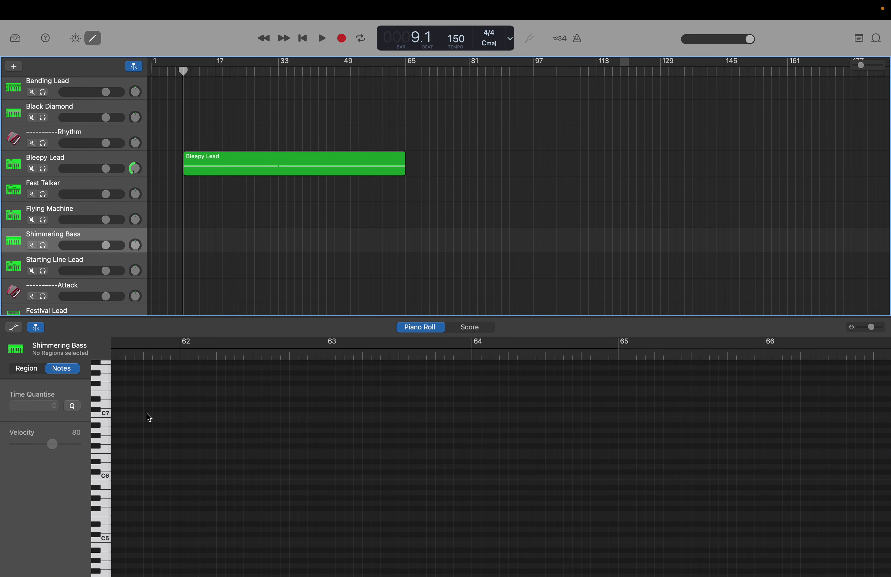
pyautogui.scroll(-10, 139, 467)
pyautogui.scroll(-3, 129, 523)
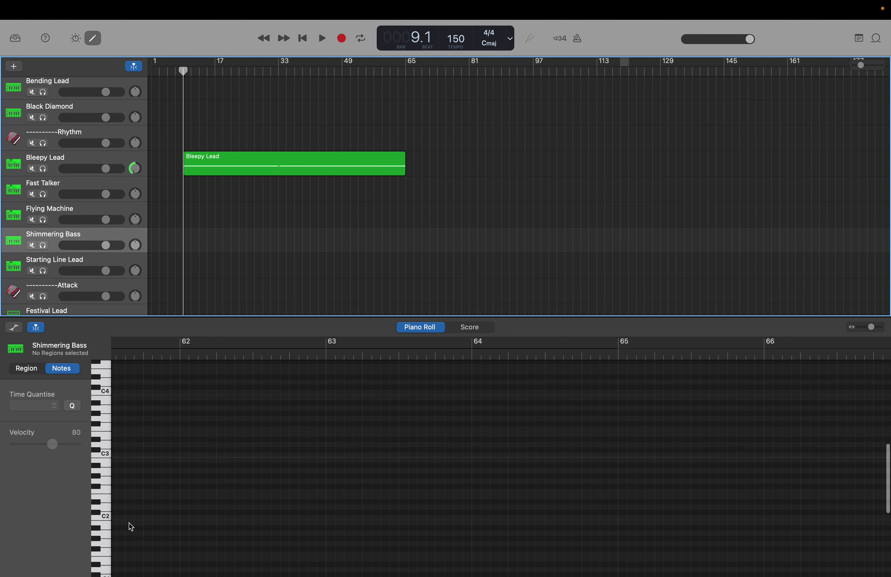
pyautogui.click(105, 515)
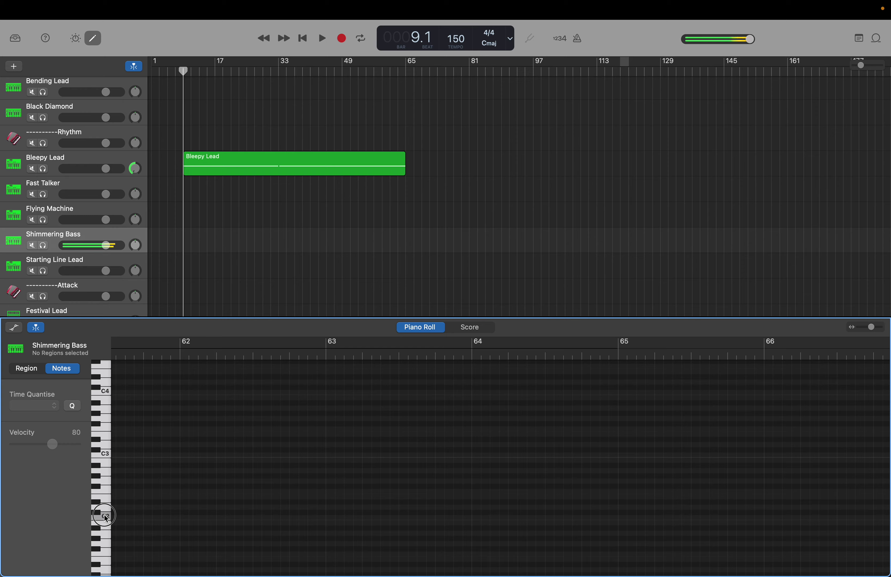
pyautogui.click(104, 503)
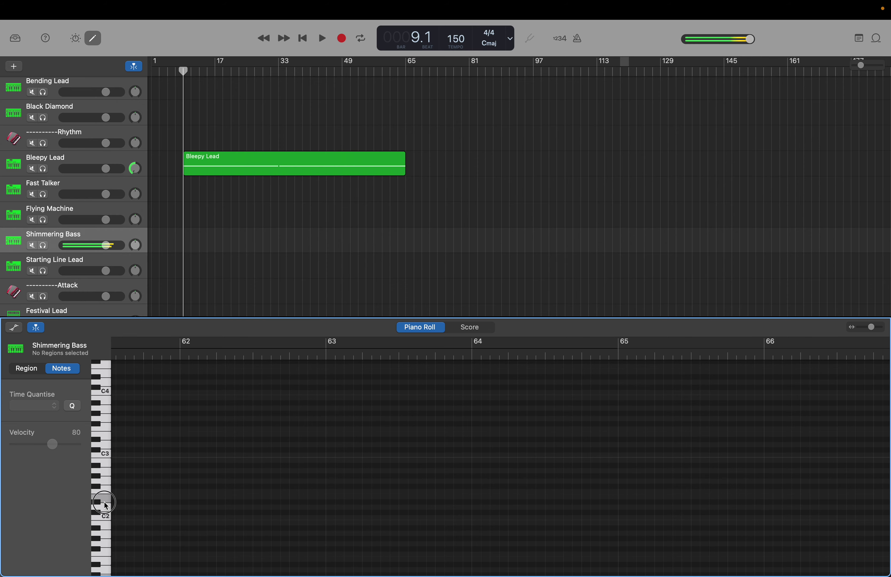
pyautogui.scroll(-5, 106, 506)
pyautogui.click(106, 504)
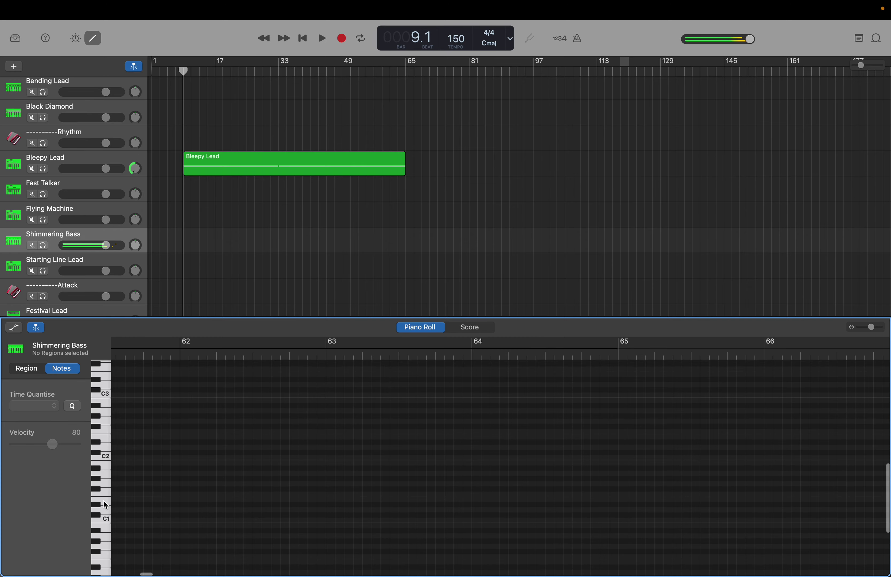
pyautogui.scroll(2, 104, 501)
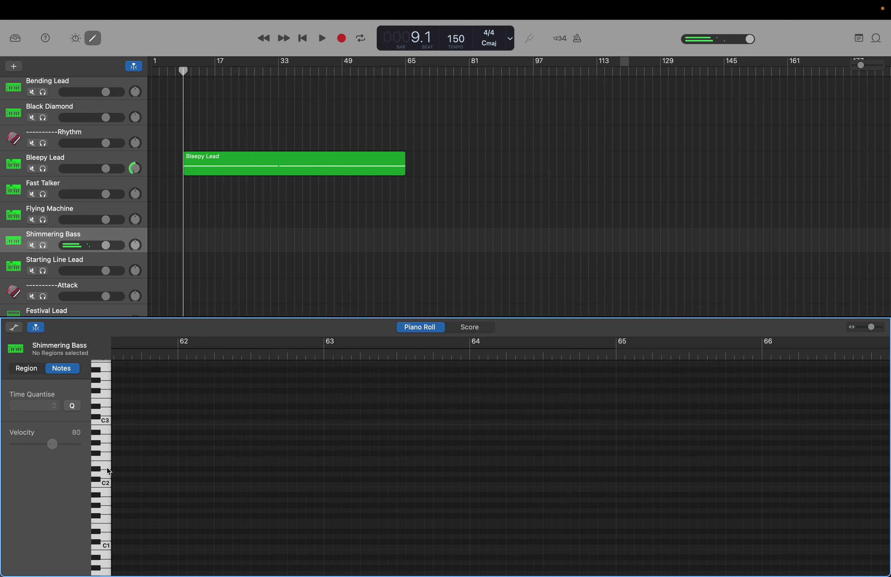
pyautogui.click(105, 400)
# Step: Create a Shimmering Bass note just above C2 from bar 33 to 65, and extend the region's start back to bar 9
pyautogui.hscroll(-10, 256, 487)
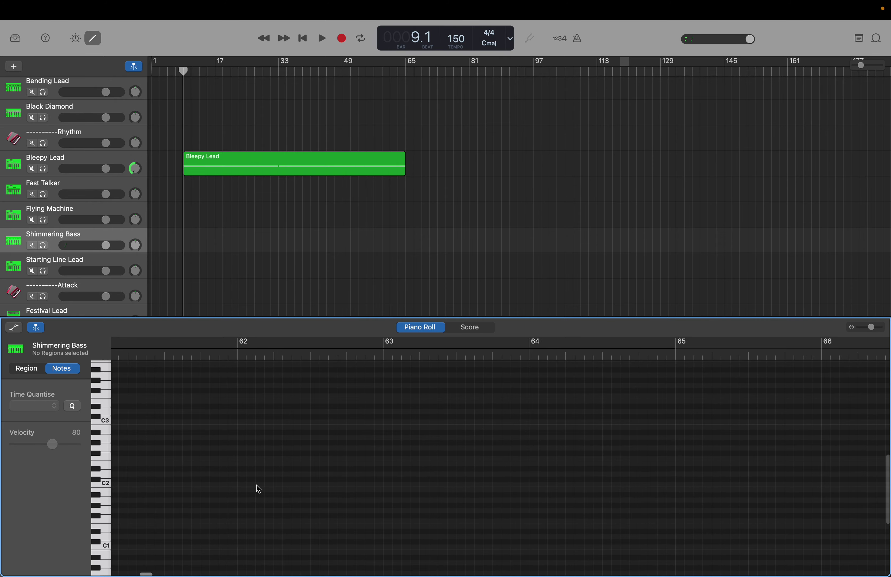
pyautogui.hscroll(-10, 256, 486)
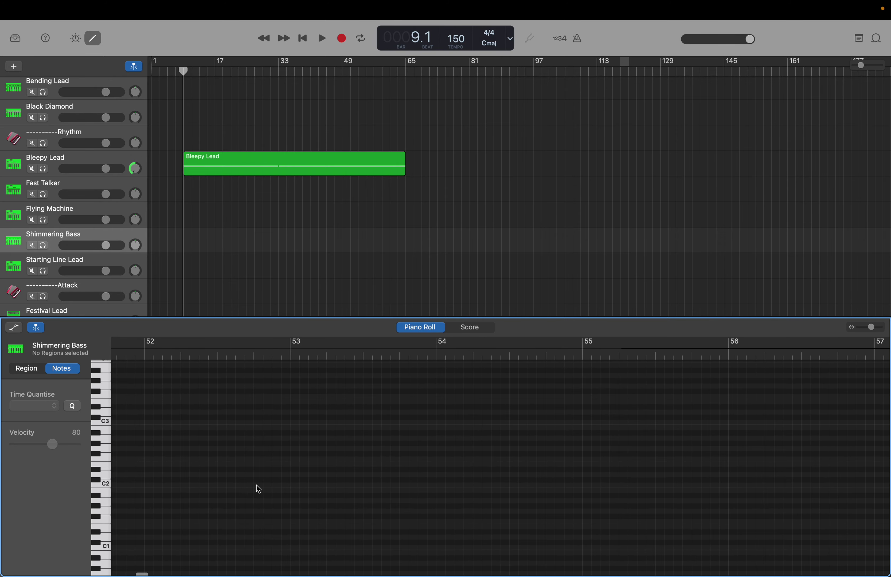
pyautogui.hscroll(-10, 256, 485)
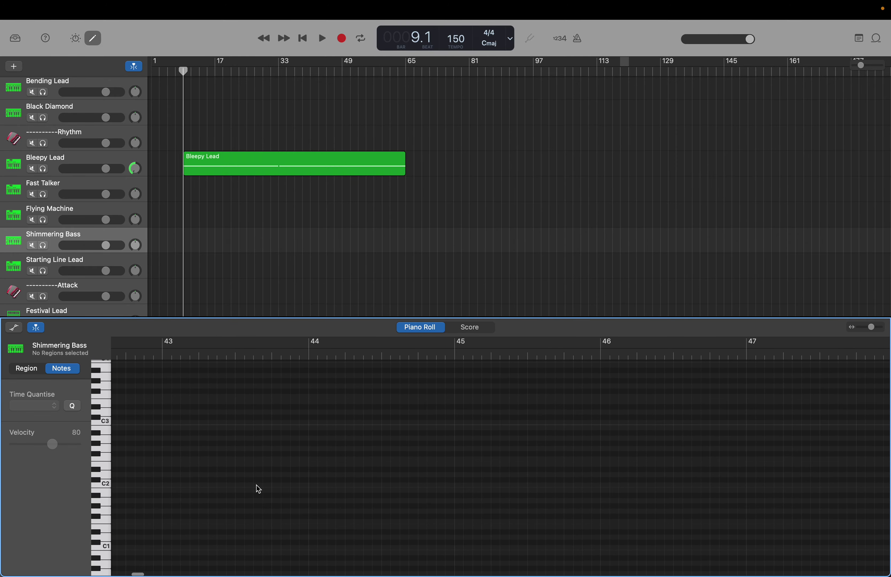
pyautogui.hscroll(-8, 257, 486)
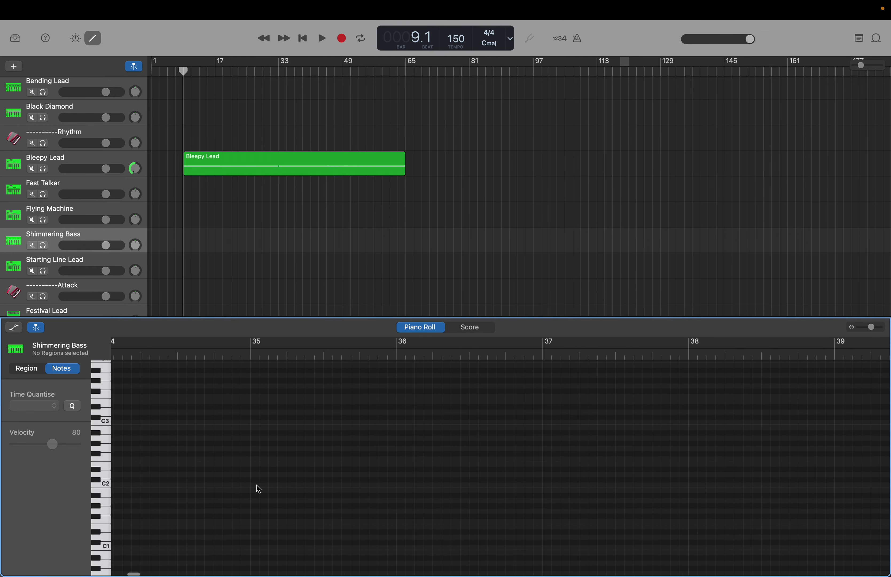
pyautogui.hscroll(-4, 259, 489)
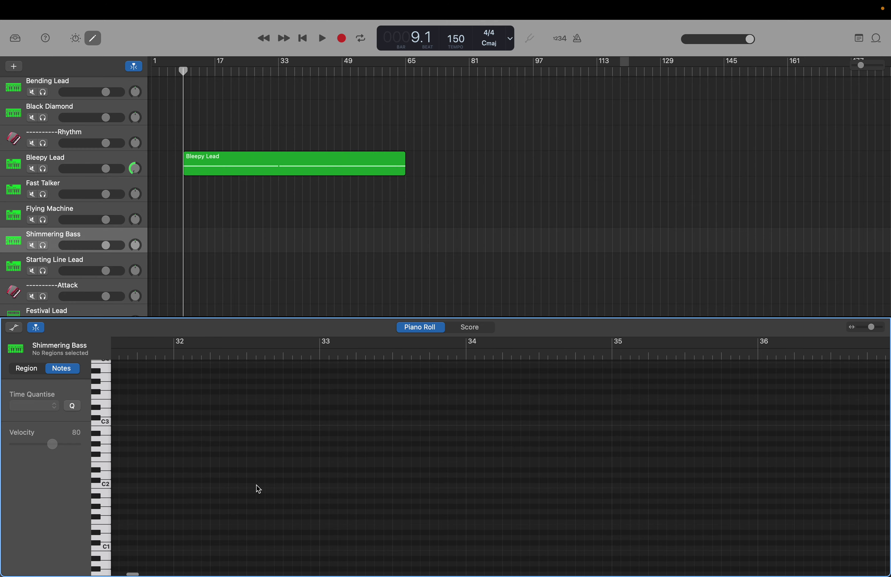
pyautogui.rightClick(323, 471)
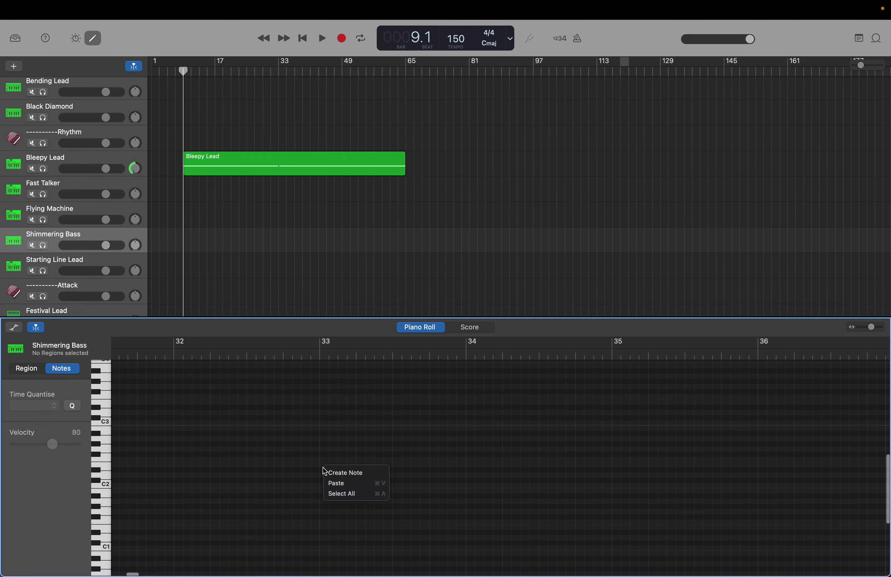
pyautogui.click(345, 473)
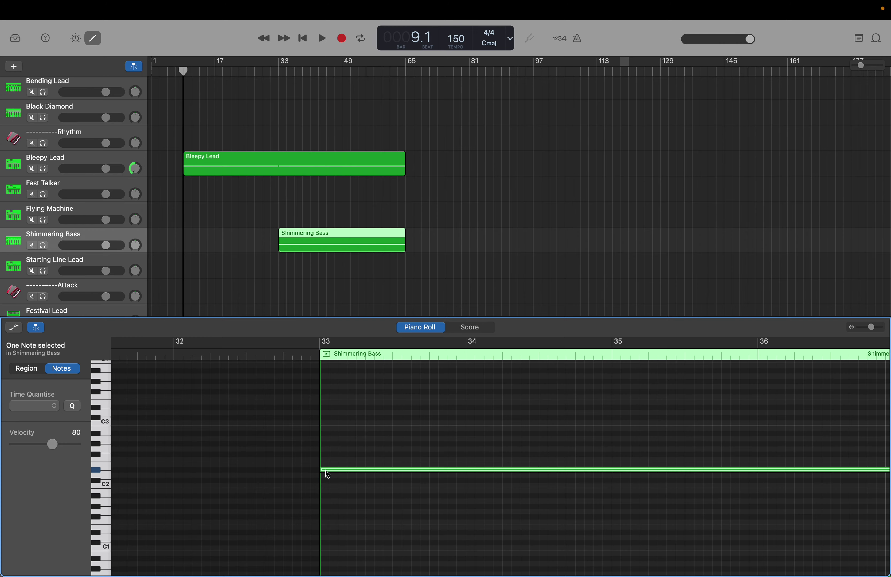
pyautogui.moveTo(329, 471); pyautogui.dragTo(678, 564)
# Step: Audition pitches for the Shimmering Bass track and create an E2 note at bar 9 in its region
pyautogui.scroll(2, 675, 567)
pyautogui.scroll(5, 186, 441)
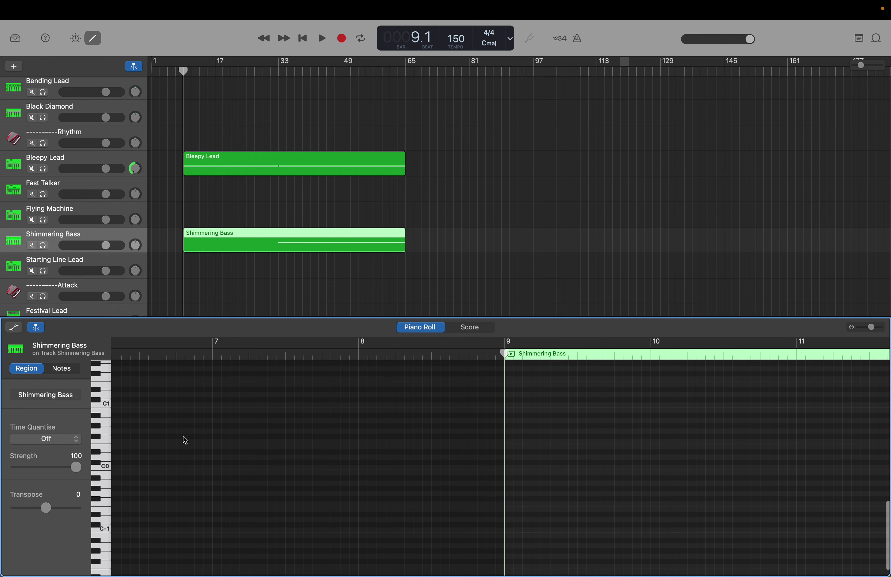
pyautogui.click(105, 420)
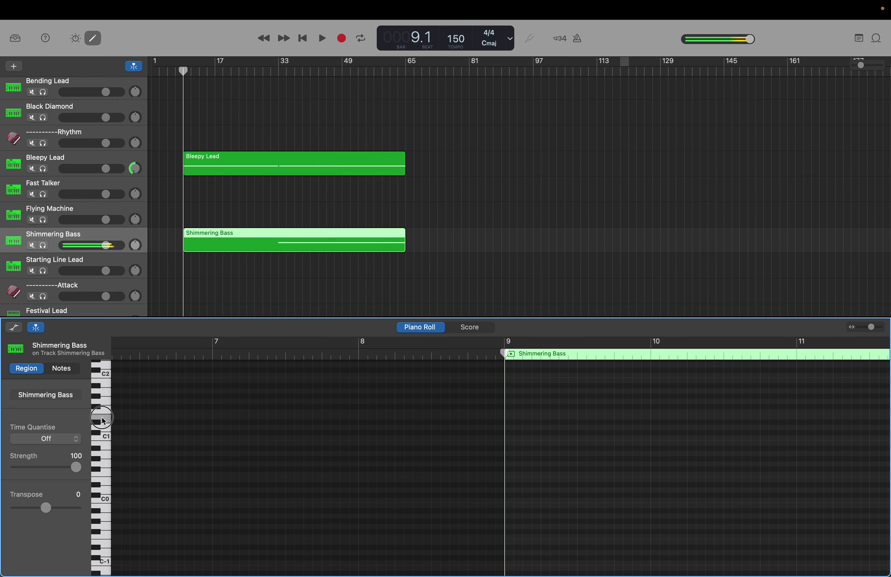
pyautogui.scroll(6, 104, 420)
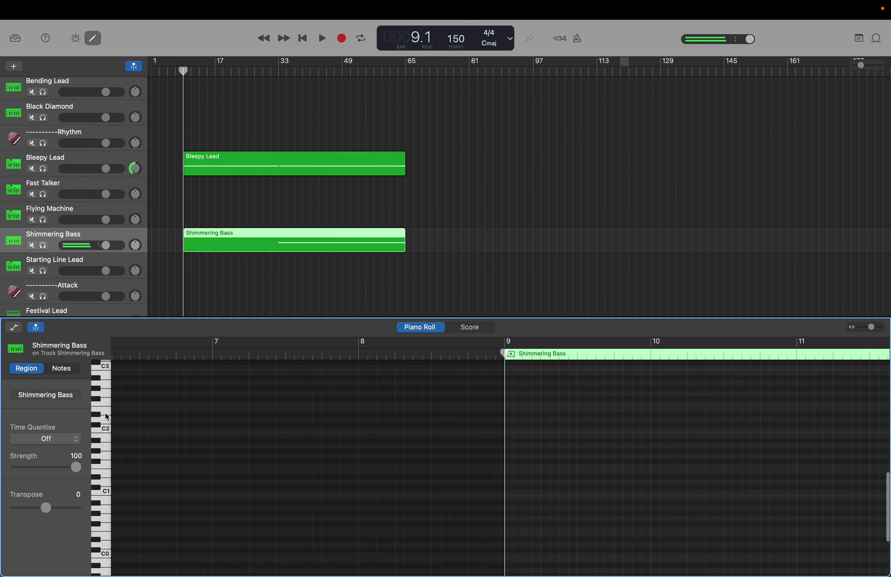
pyautogui.click(106, 414)
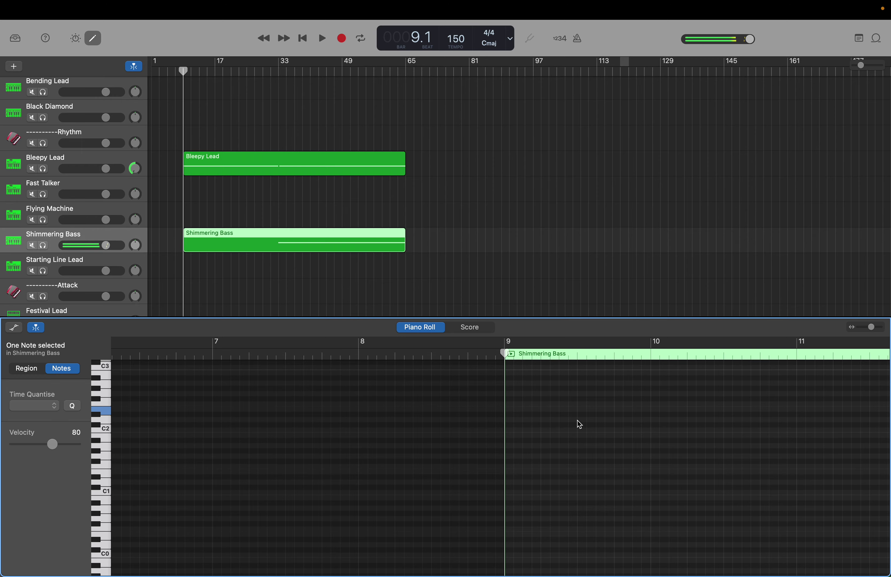
pyautogui.rightClick(509, 409)
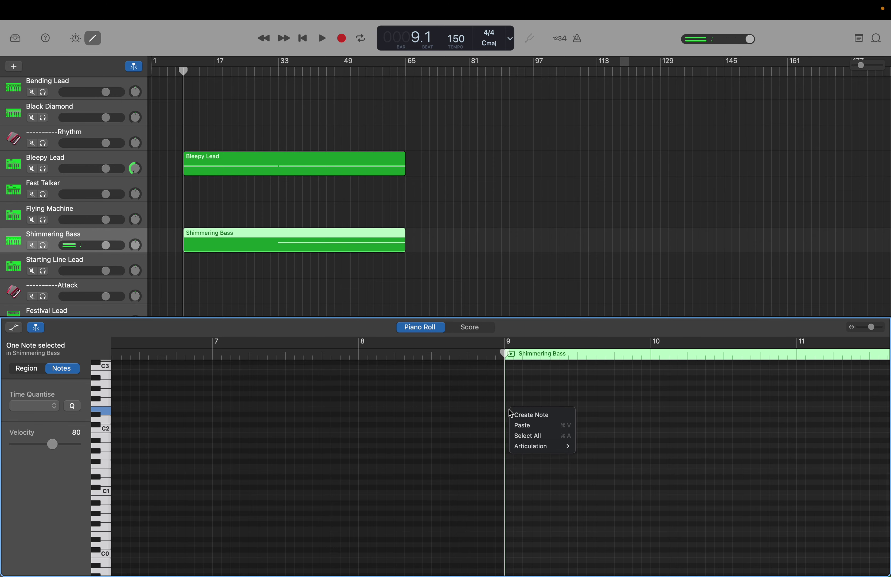
pyautogui.click(523, 414)
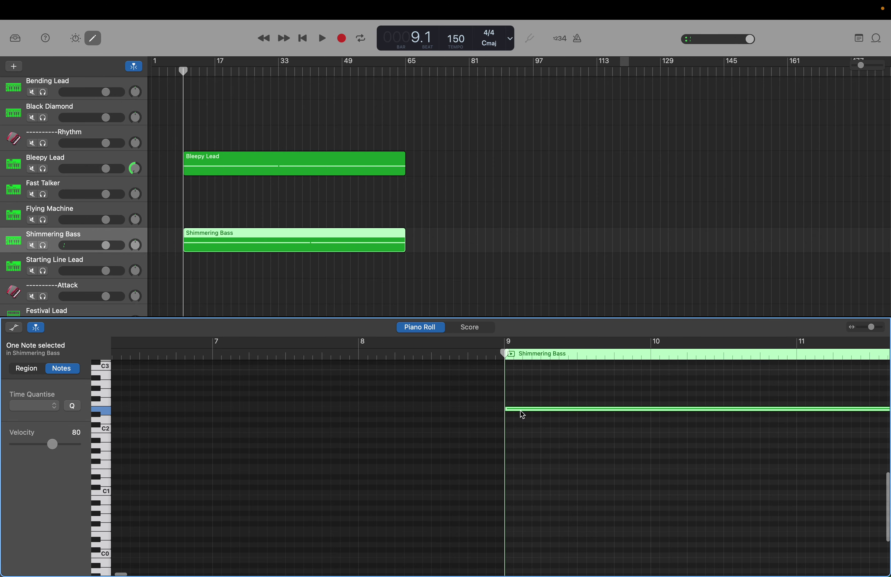
# Step: Shorten the first E2 note in the Shimmering Bass region so that it ends at bar 33
pyautogui.hscroll(10, 523, 414)
pyautogui.hscroll(20, 520, 411)
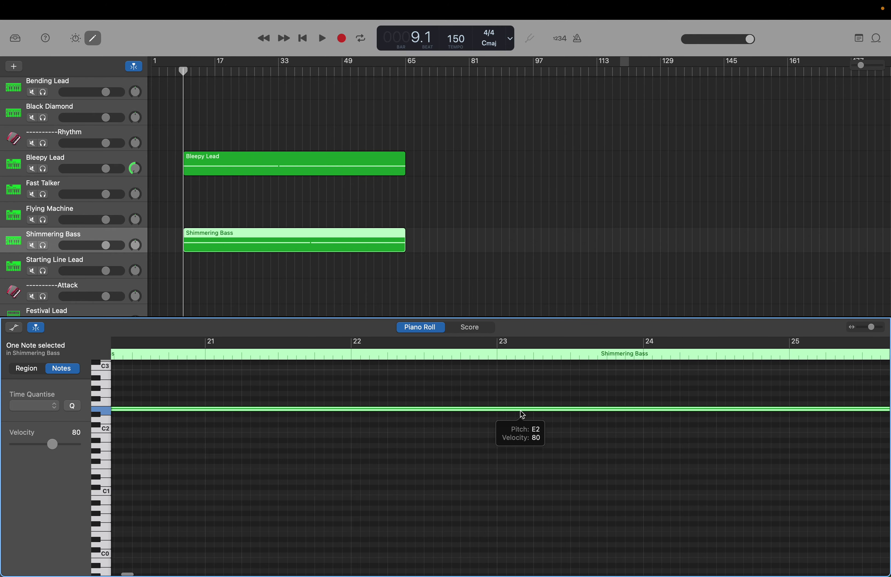
pyautogui.hscroll(16, 522, 414)
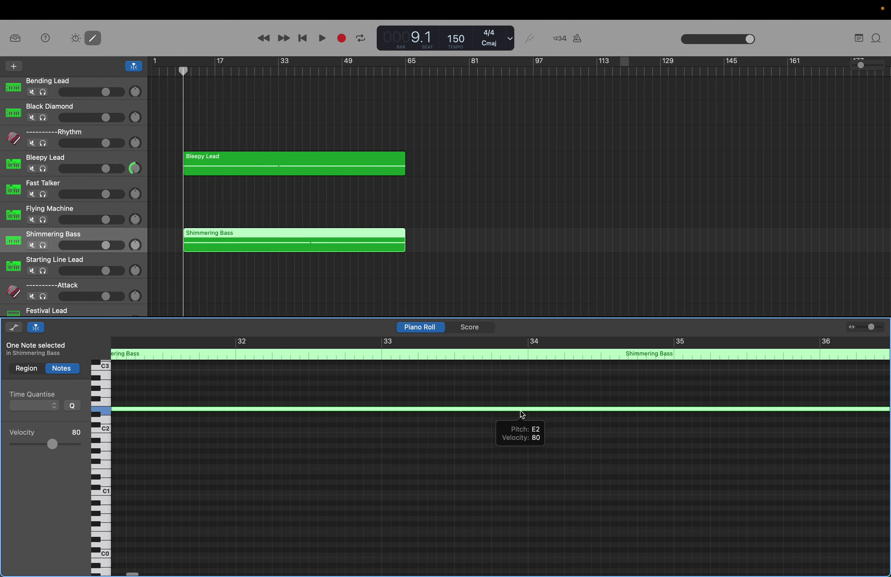
pyautogui.hscroll(4, 522, 414)
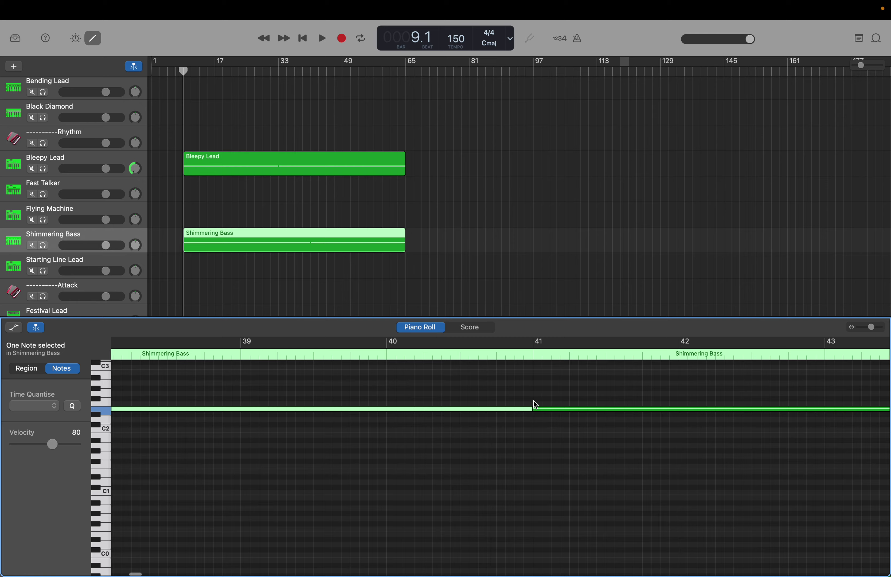
pyautogui.moveTo(531, 408); pyautogui.dragTo(257, 411)
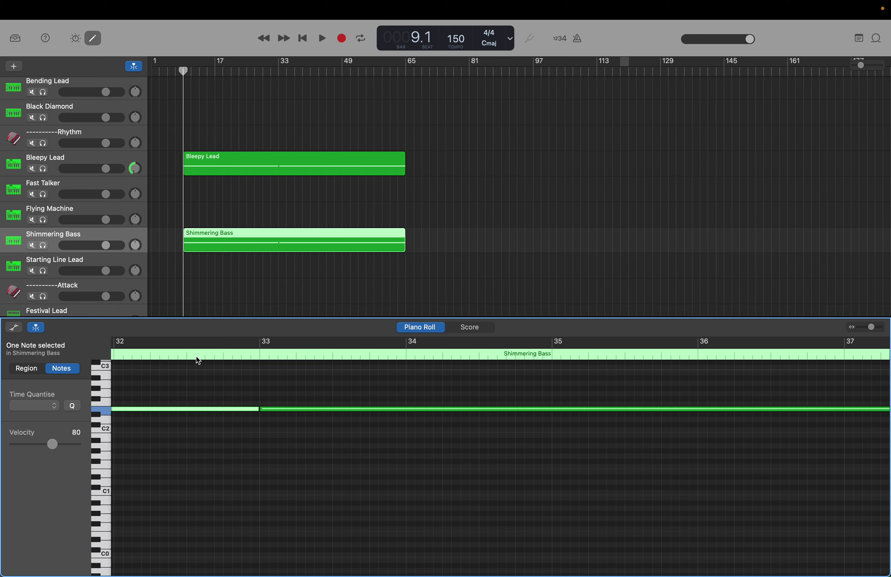
# Step: Select the Starting Line Lead track and pan it to the right
pyautogui.click(62, 263)
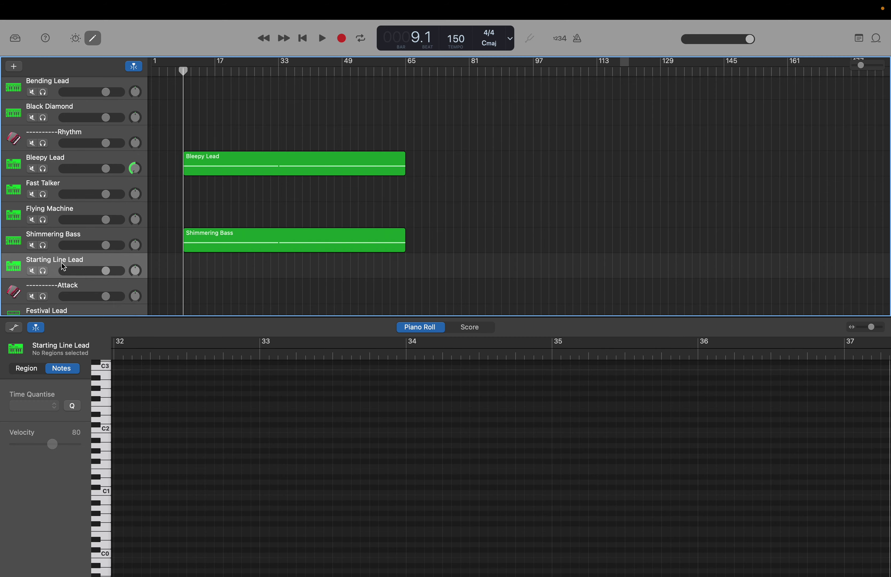
pyautogui.click(135, 270)
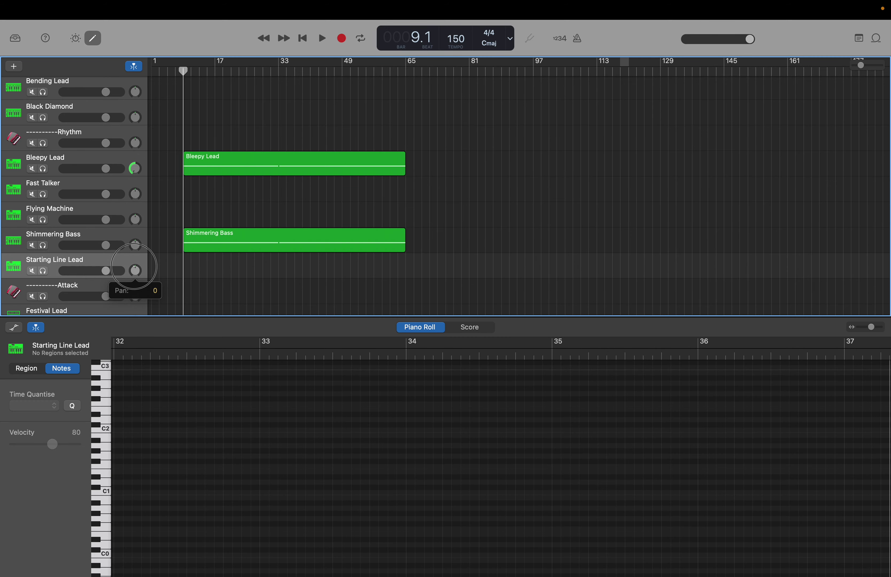
pyautogui.moveTo(134, 266)
pyautogui.mouseDown()
pyautogui.moveTo(151, 273)
pyautogui.moveTo(121, 229)
pyautogui.moveTo(126, 265)
pyautogui.mouseUp()
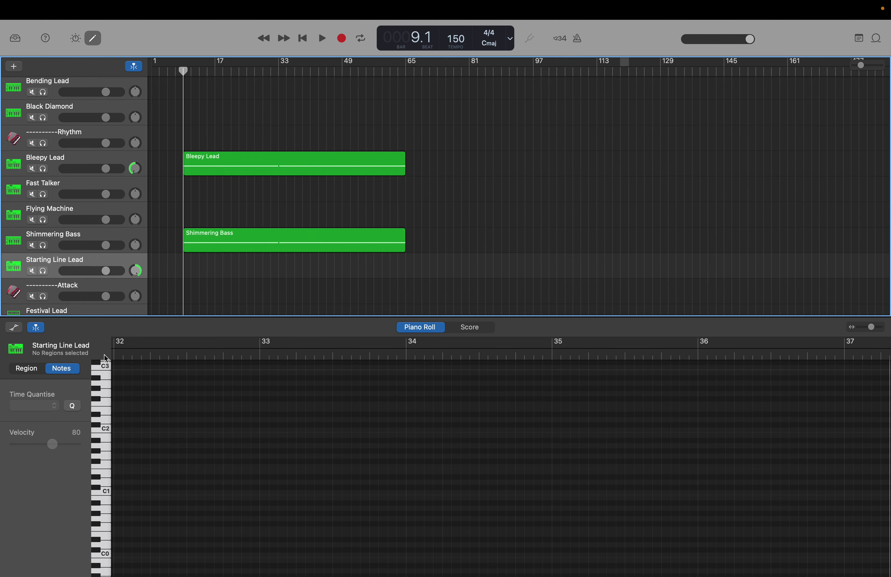
# Step: Audition the E pitches on the Starting Line Lead track octave by octave, from E8 down to E2
pyautogui.scroll(4, 116, 382)
pyautogui.scroll(5, 115, 380)
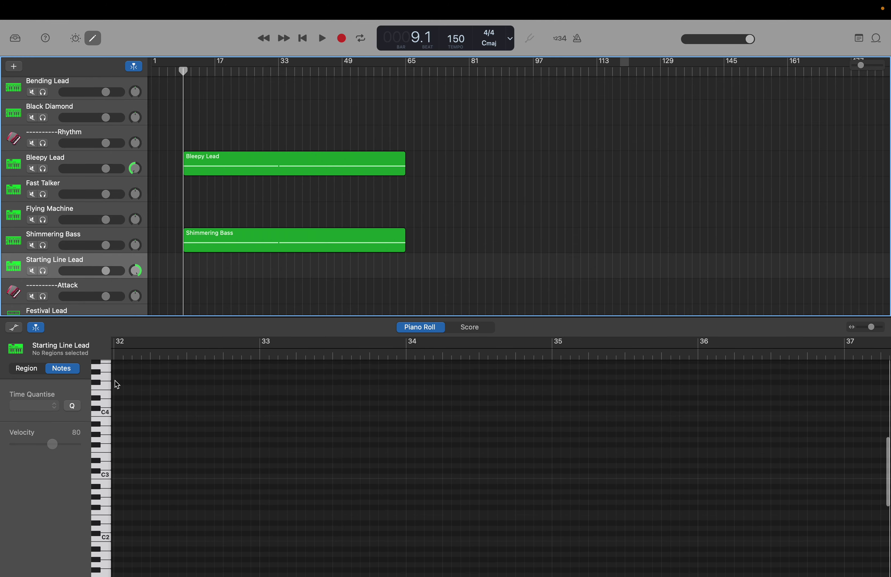
pyautogui.scroll(5, 115, 380)
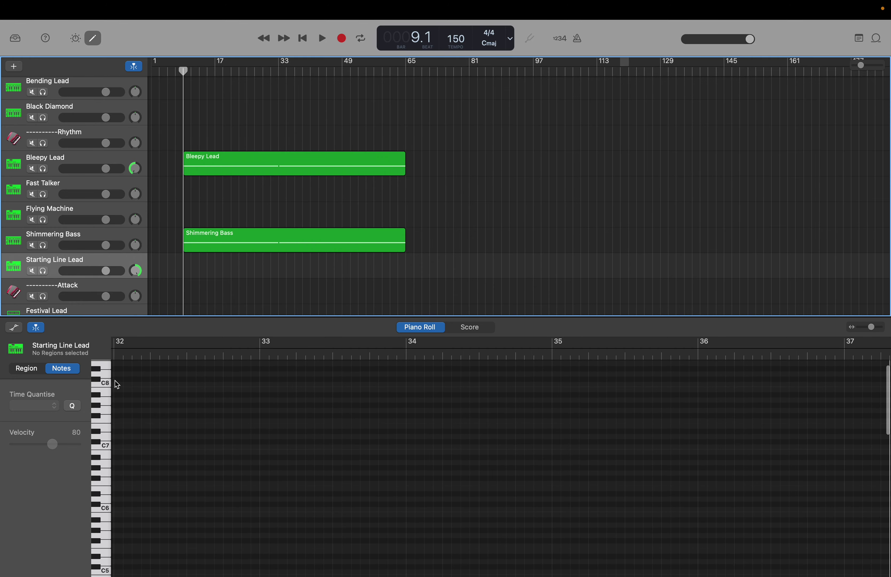
pyautogui.scroll(1, 108, 380)
pyautogui.click(108, 380)
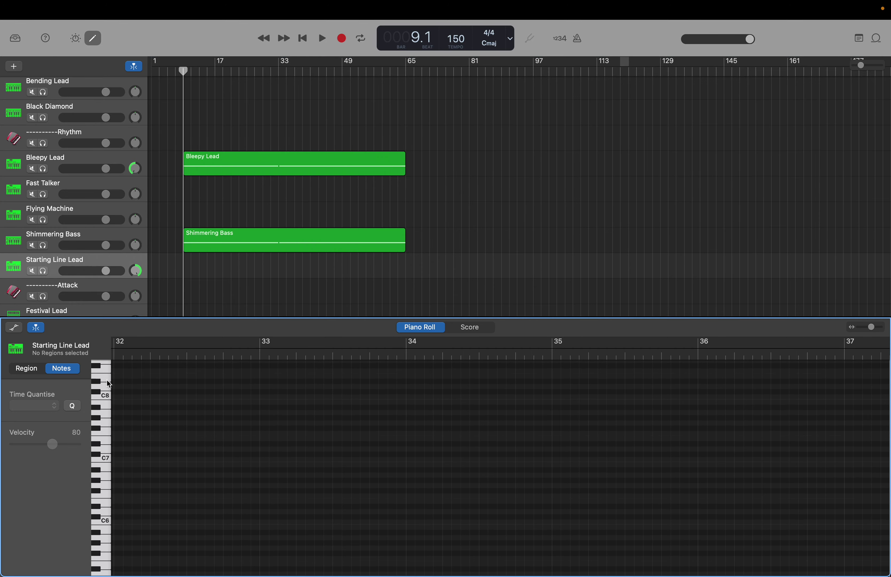
pyautogui.click(106, 441)
pyautogui.click(106, 504)
pyautogui.scroll(-5, 106, 504)
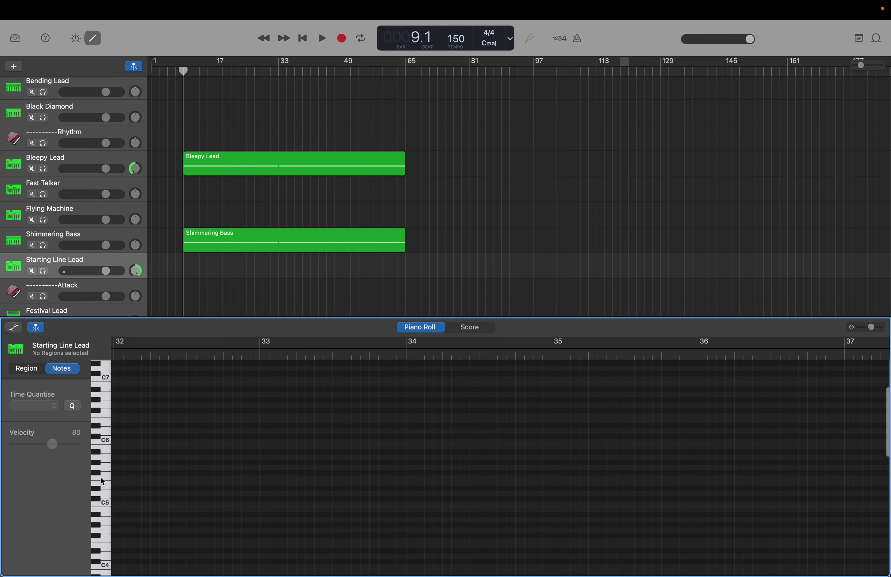
pyautogui.click(107, 489)
pyautogui.scroll(-4, 106, 489)
pyautogui.click(107, 479)
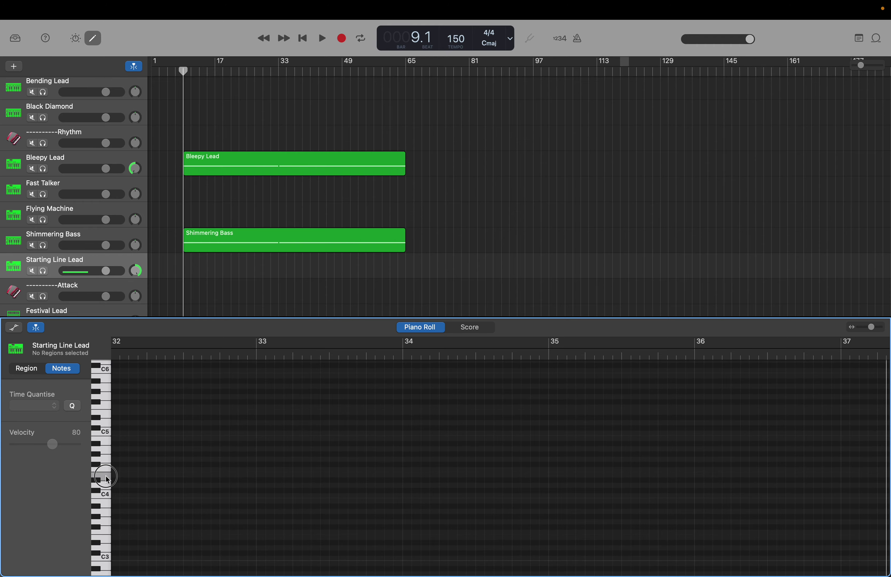
pyautogui.scroll(-4, 107, 480)
pyautogui.click(106, 485)
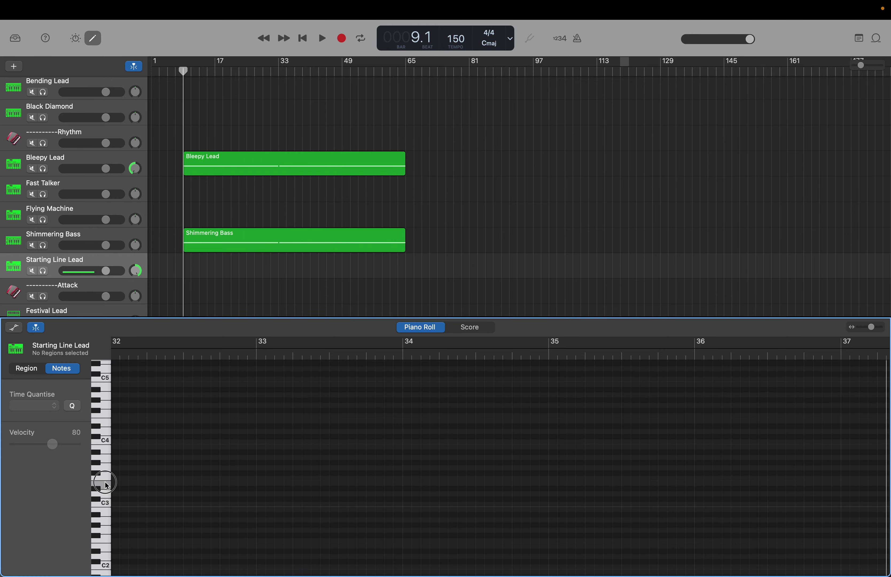
pyautogui.scroll(-3, 106, 487)
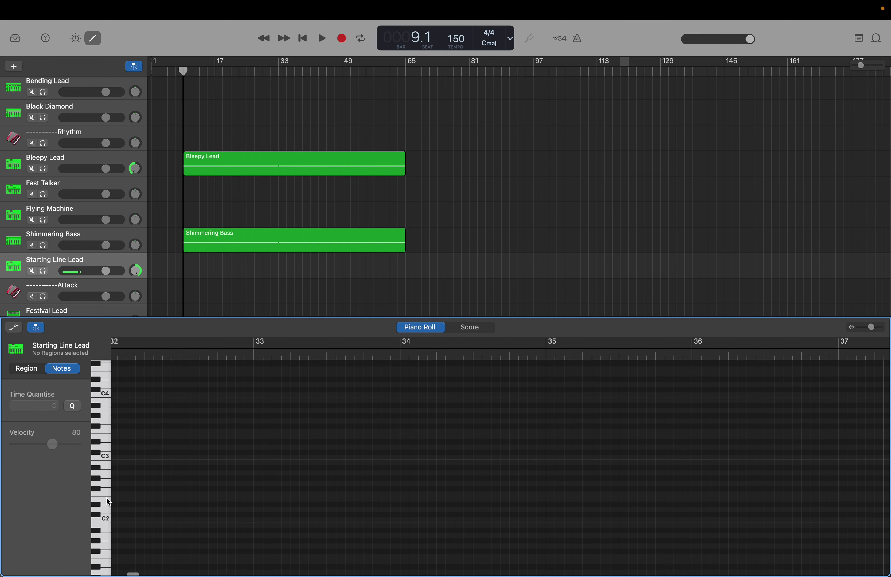
pyautogui.click(106, 501)
# Step: Compare the E2, E3 and E4 pitches on the Starting Line Lead track by sounding them again
pyautogui.click(108, 444)
pyautogui.click(104, 499)
pyautogui.scroll(3, 105, 412)
pyautogui.click(108, 404)
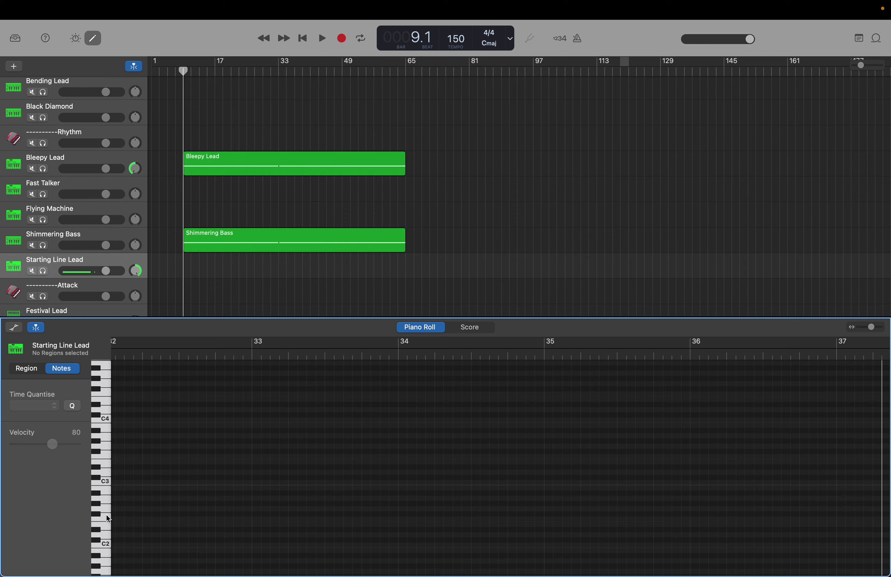
pyautogui.click(106, 525)
pyautogui.click(107, 464)
# Step: Create an E3 note on the Starting Line Lead track from bar 9 to bar 33
pyautogui.hscroll(-15, 212, 451)
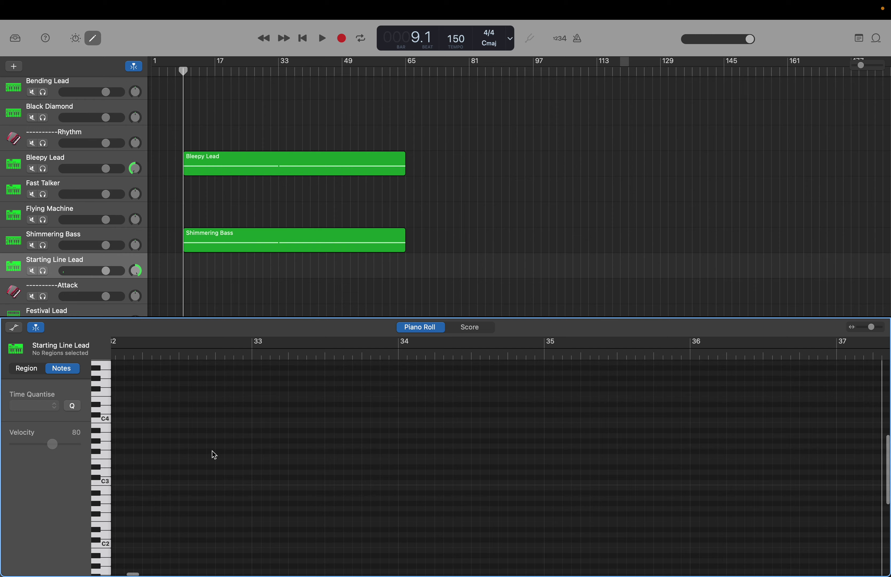
pyautogui.hscroll(10, 213, 451)
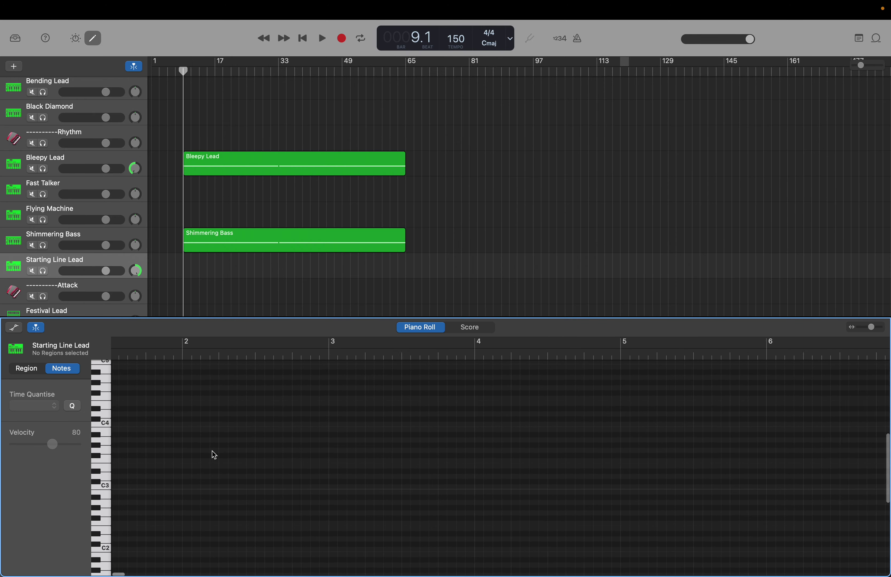
pyautogui.hscroll(4, 191, 444)
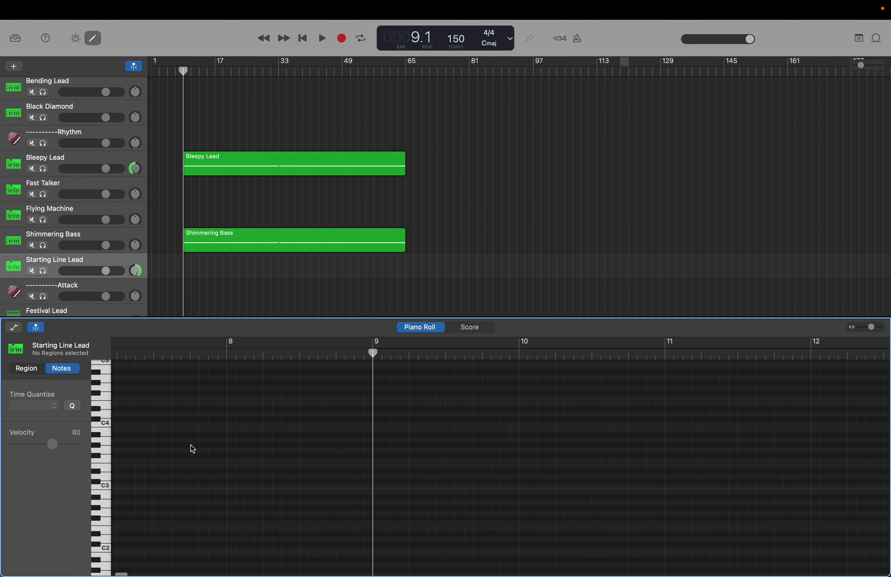
pyautogui.click(106, 464)
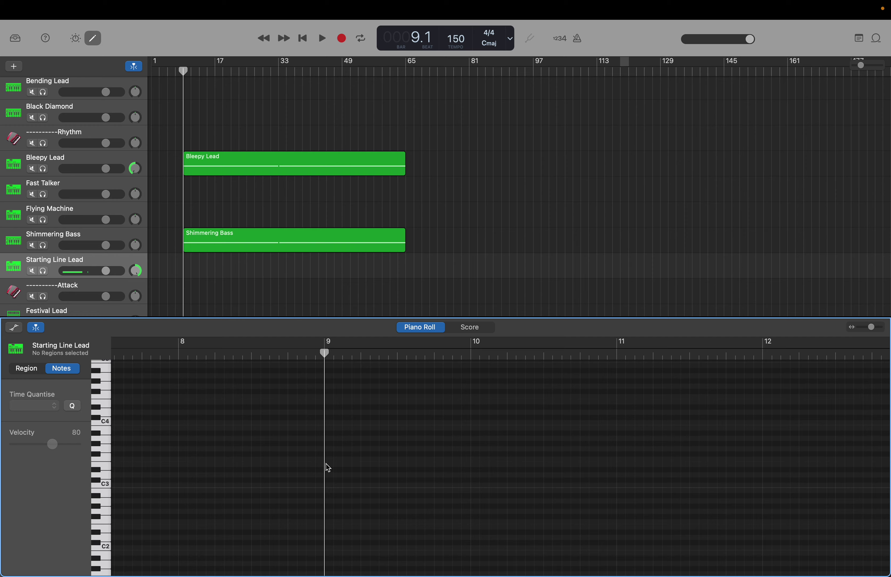
pyautogui.rightClick(330, 467)
pyautogui.click(334, 468)
# Step: Add a second E3 note at bar 33, directly after the first note in the Starting Line Lead region
pyautogui.hscroll(10, 334, 467)
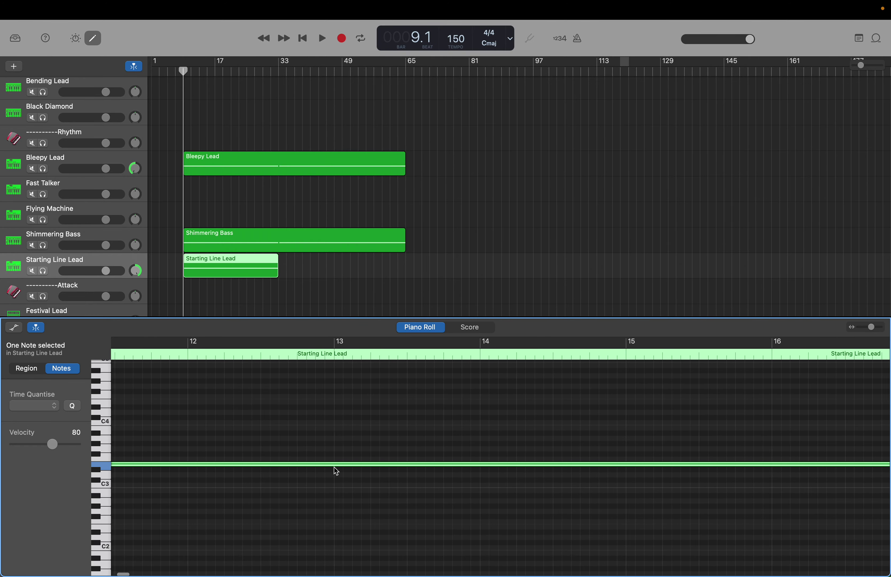
pyautogui.hscroll(10, 334, 468)
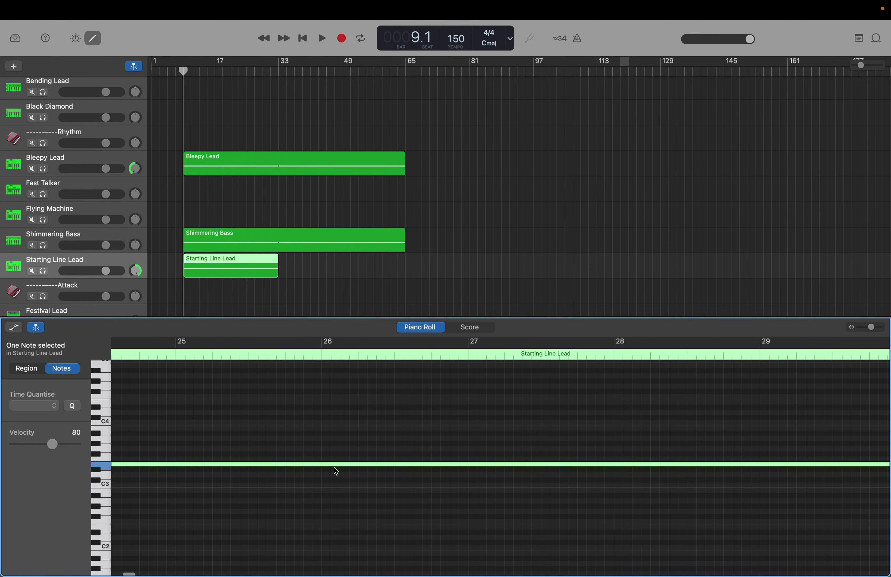
pyautogui.hscroll(4, 334, 467)
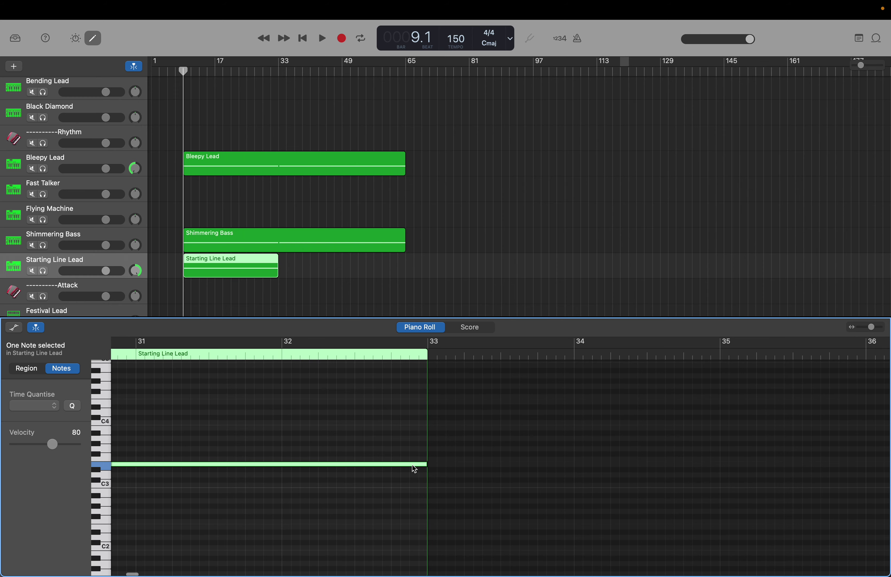
pyautogui.rightClick(434, 468)
pyautogui.click(442, 468)
# Step: Extend the end of the Starting Line Lead region to bar 65
pyautogui.hscroll(15, 442, 468)
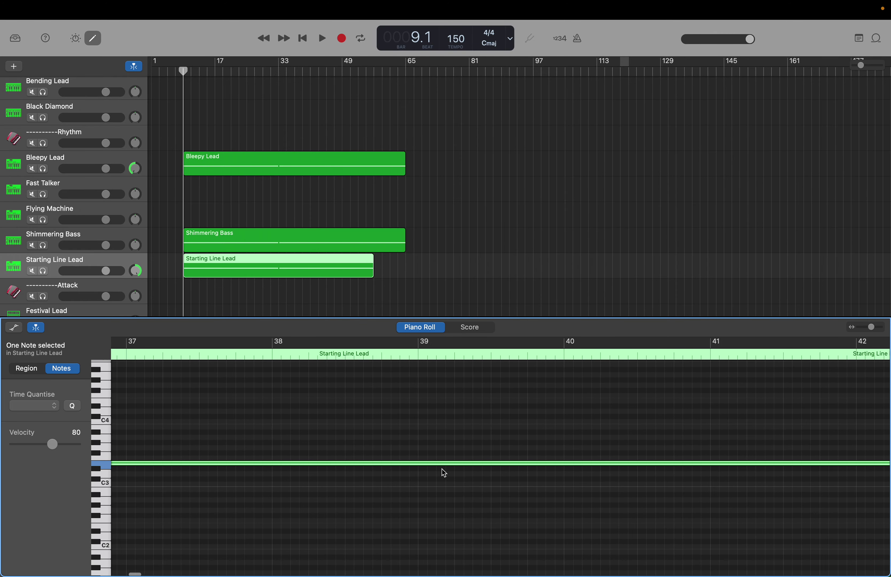
pyautogui.hscroll(8, 444, 473)
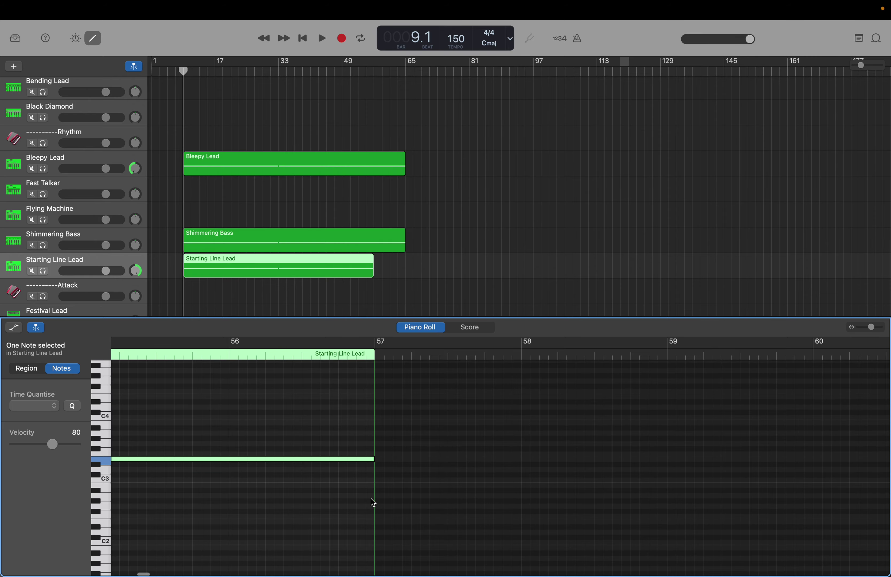
pyautogui.moveTo(374, 498); pyautogui.dragTo(807, 515)
# Step: Lengthen the second E3 note in the Starting Line Lead region so that it ends at bar 65
pyautogui.scroll(3, 384, 487)
pyautogui.hscroll(-10, 383, 487)
pyautogui.hscroll(-10, 384, 486)
pyautogui.scroll(5, 403, 486)
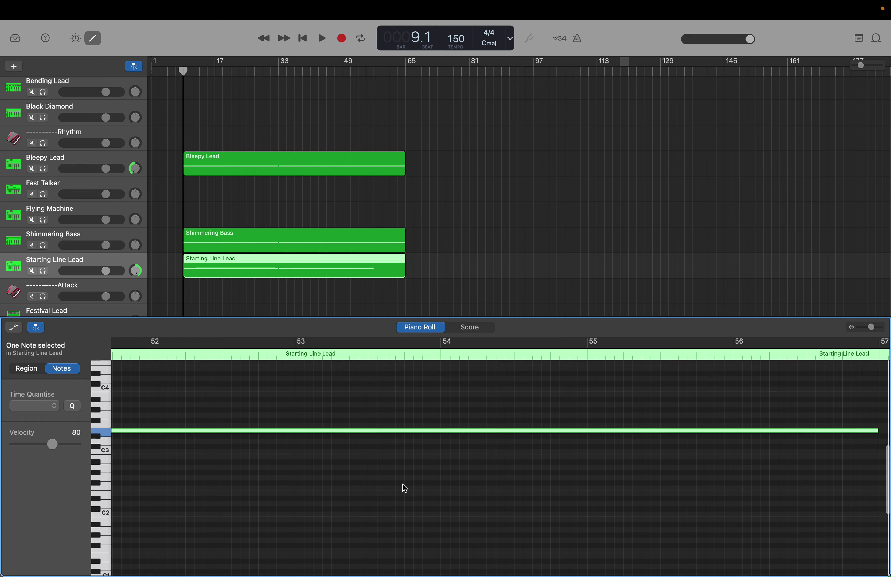
pyautogui.hscroll(8, 403, 485)
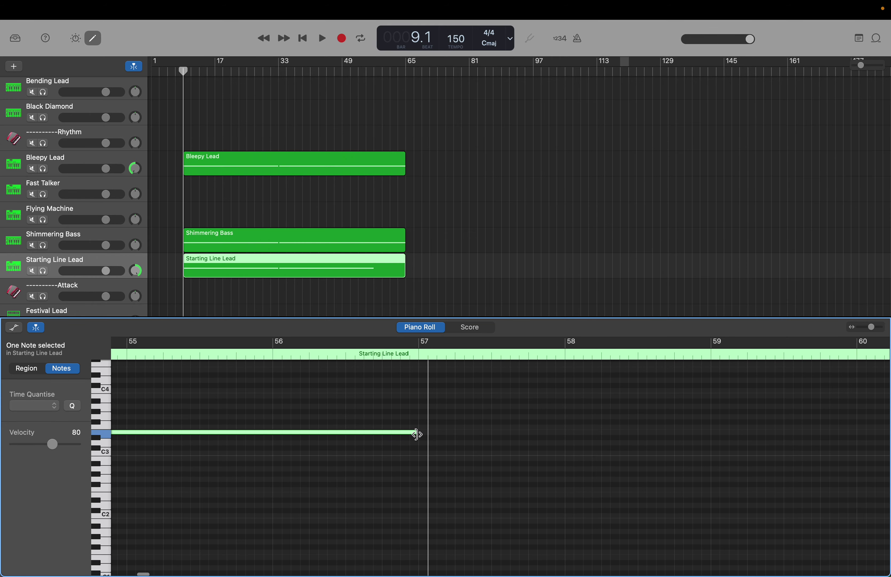
pyautogui.moveTo(416, 435); pyautogui.dragTo(699, 478)
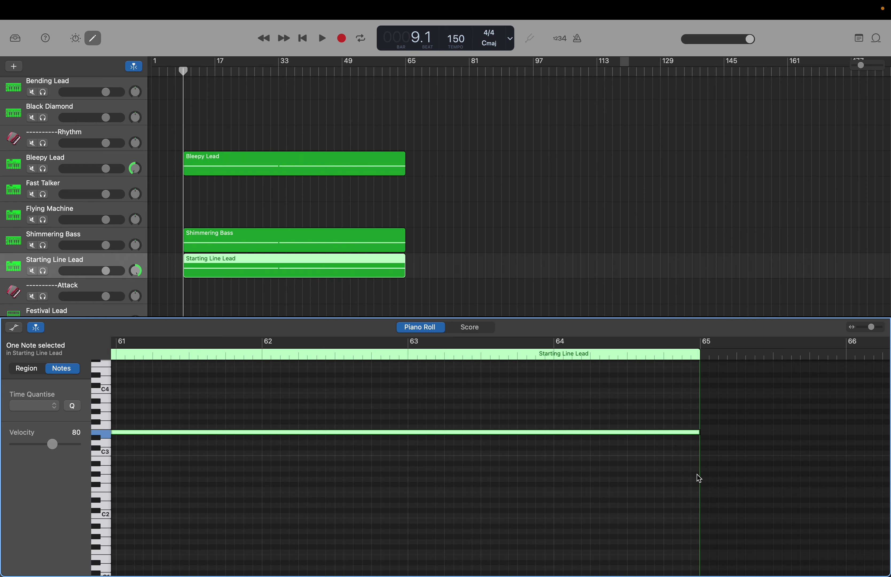
# Step: Move the playhead to bar 13 and select the Bleepy Lead region
pyautogui.click(184, 71)
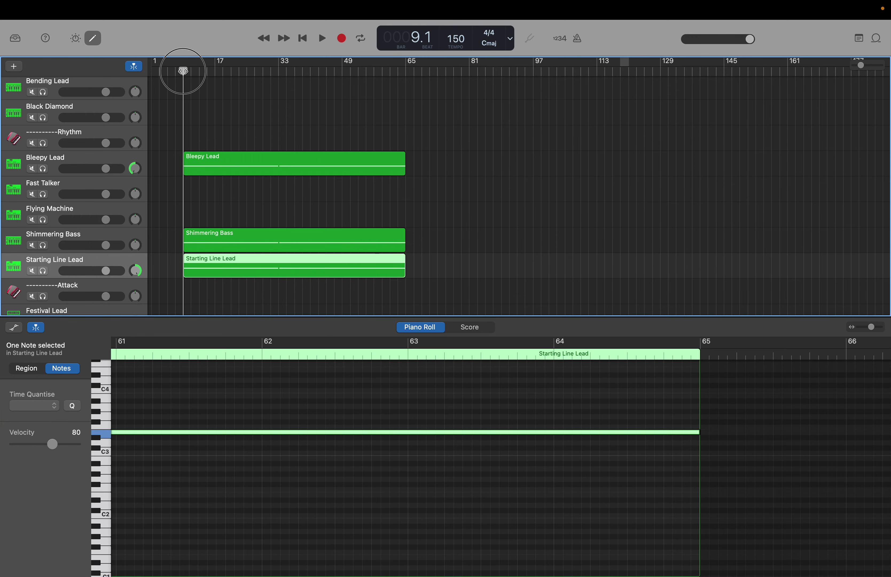
pyautogui.moveTo(184, 71); pyautogui.dragTo(199, 72)
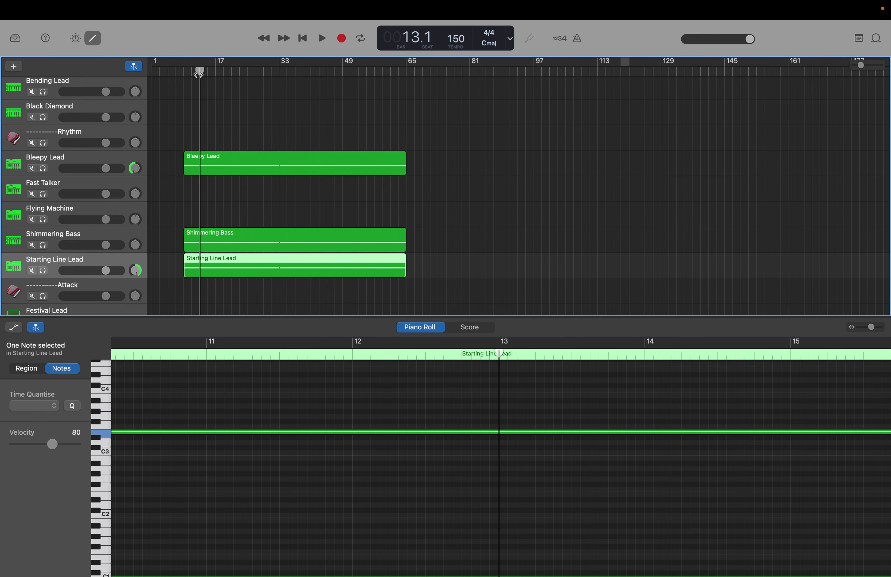
pyautogui.click(194, 164)
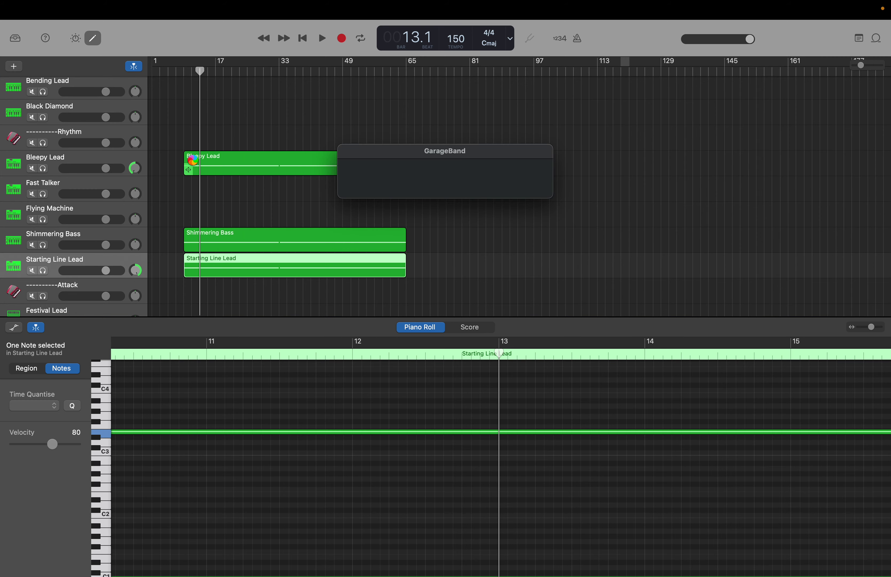